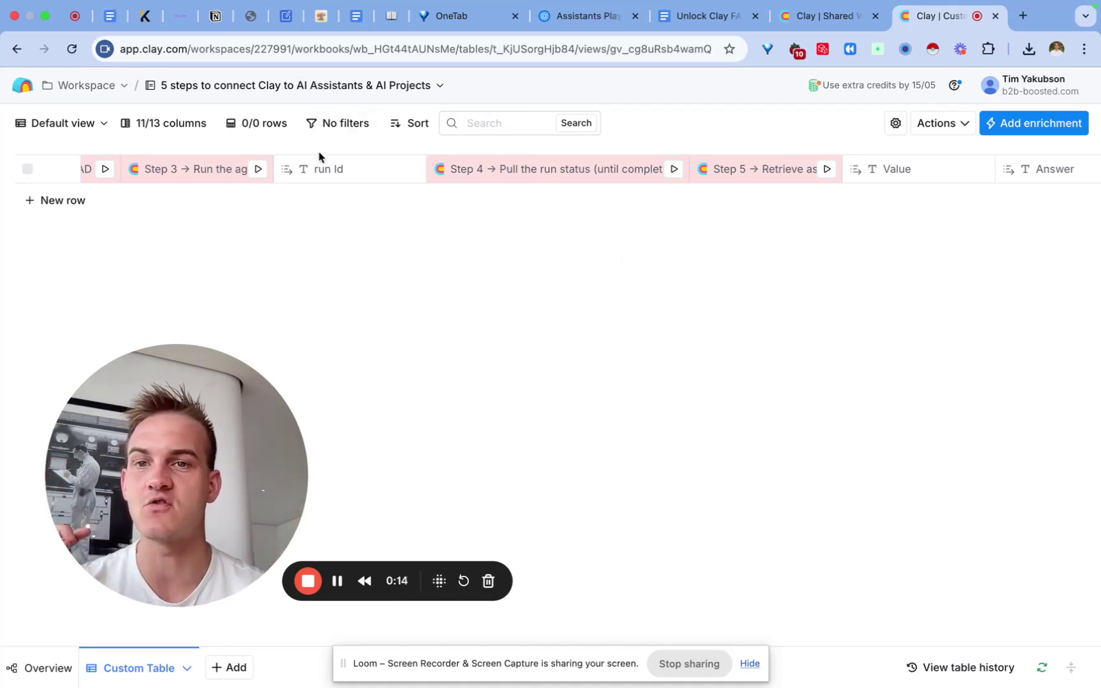
Look over the step columns of the Clay table and the question-and-answer text in the Unlock Clay FAQs document.
scroll(314, 182, "left", 10)
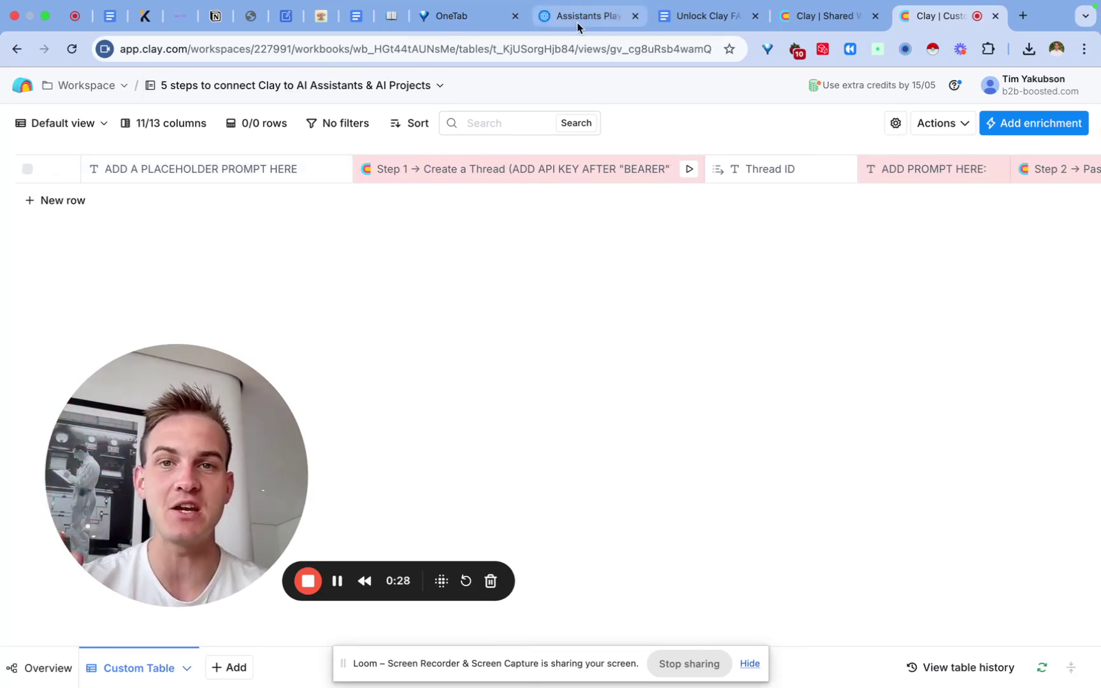
left_click(690, 19)
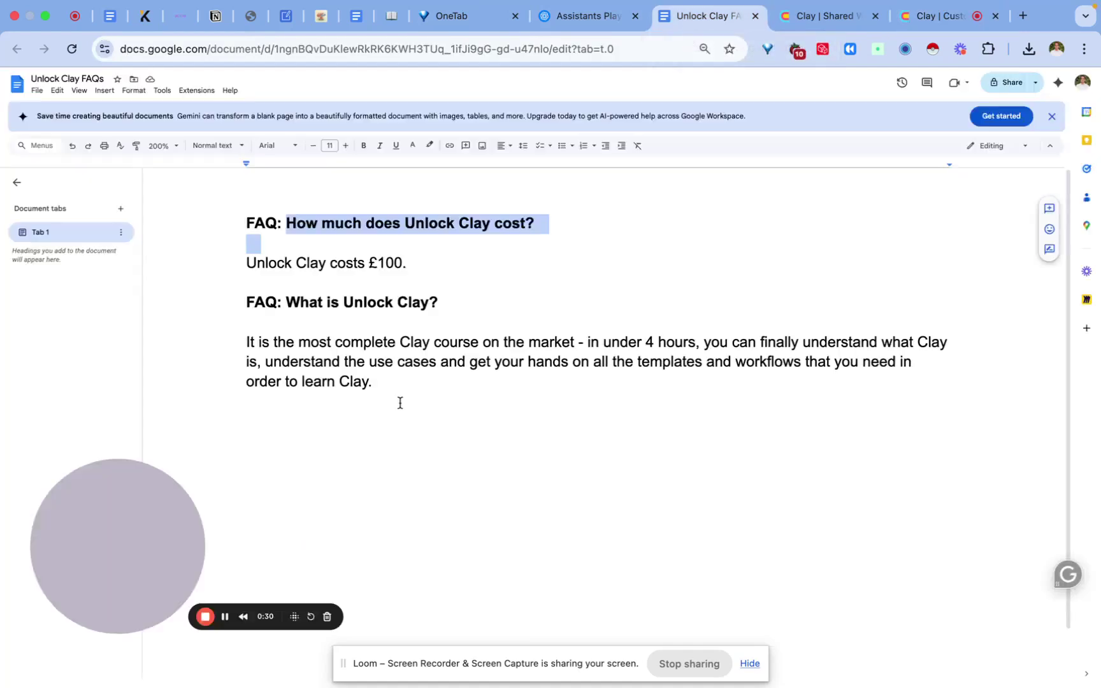
left_click(398, 400)
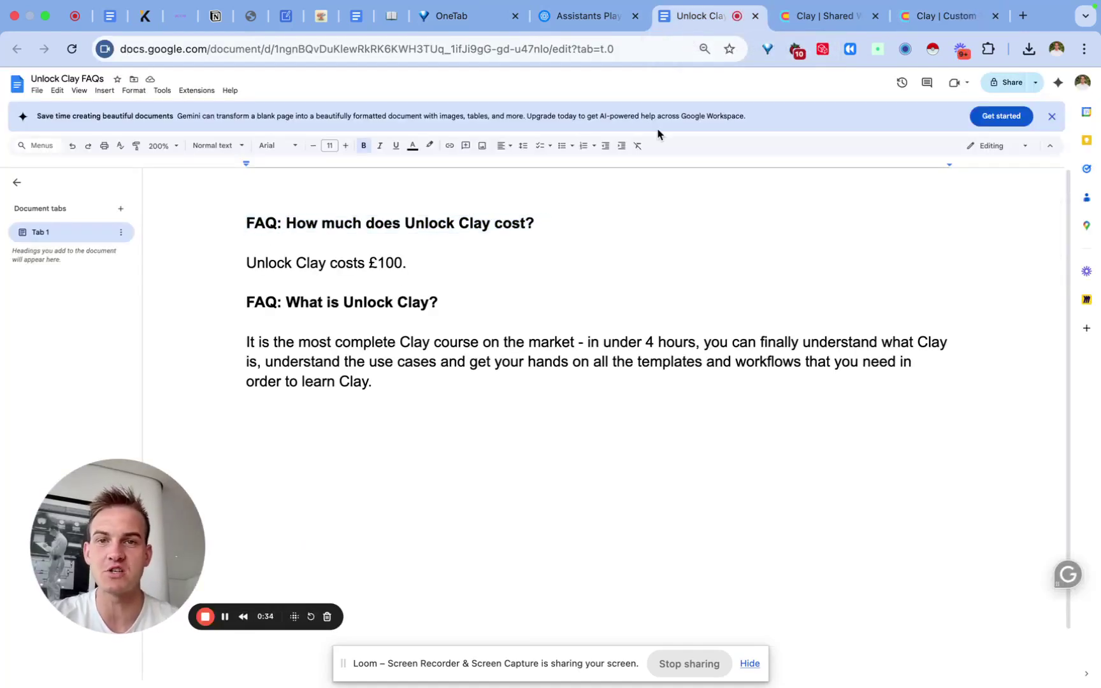
Switch to the OpenAI Assistants playground and ask the Unlock Clay Test assistant "what is unlock clay?".
left_click(583, 19)
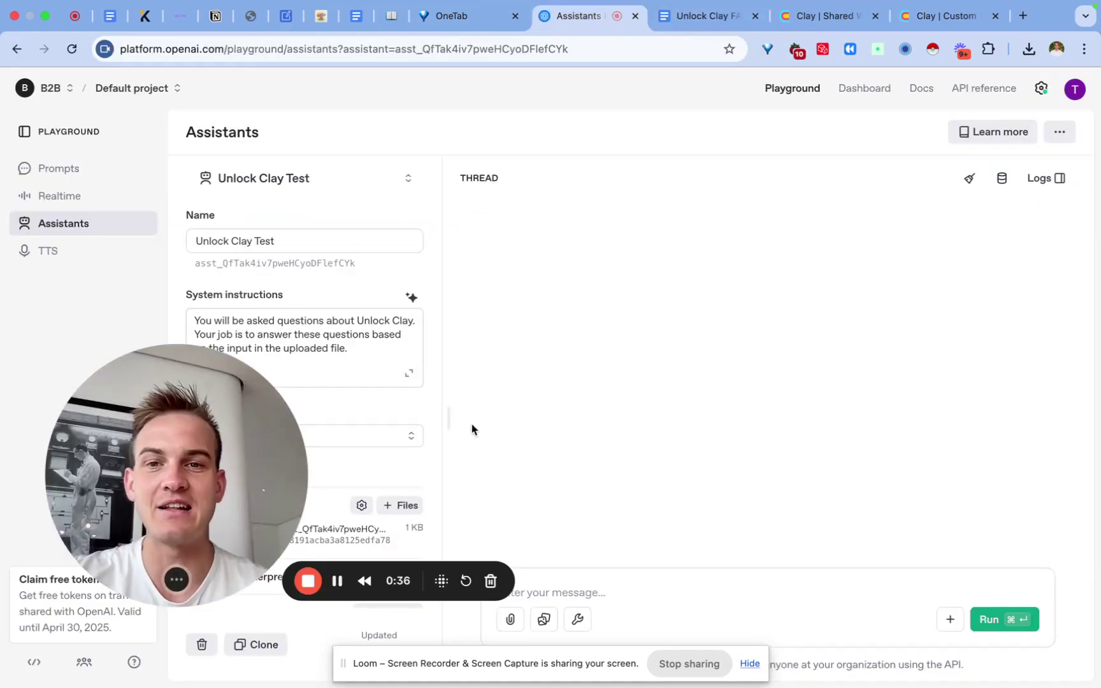
left_click(564, 581)
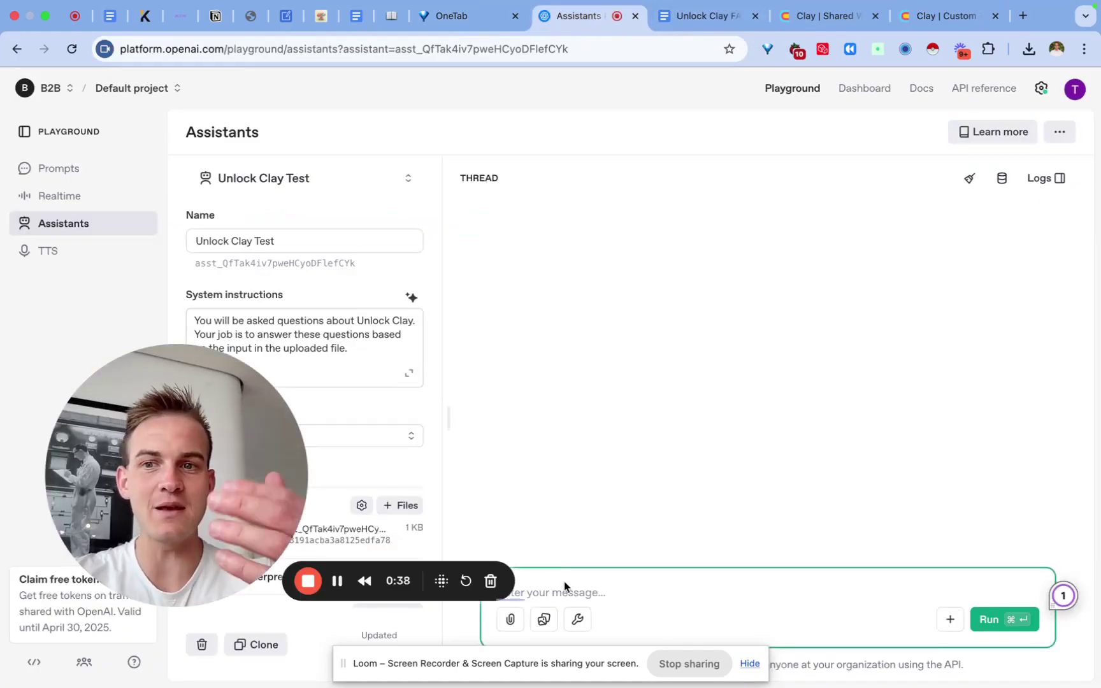
type("What")
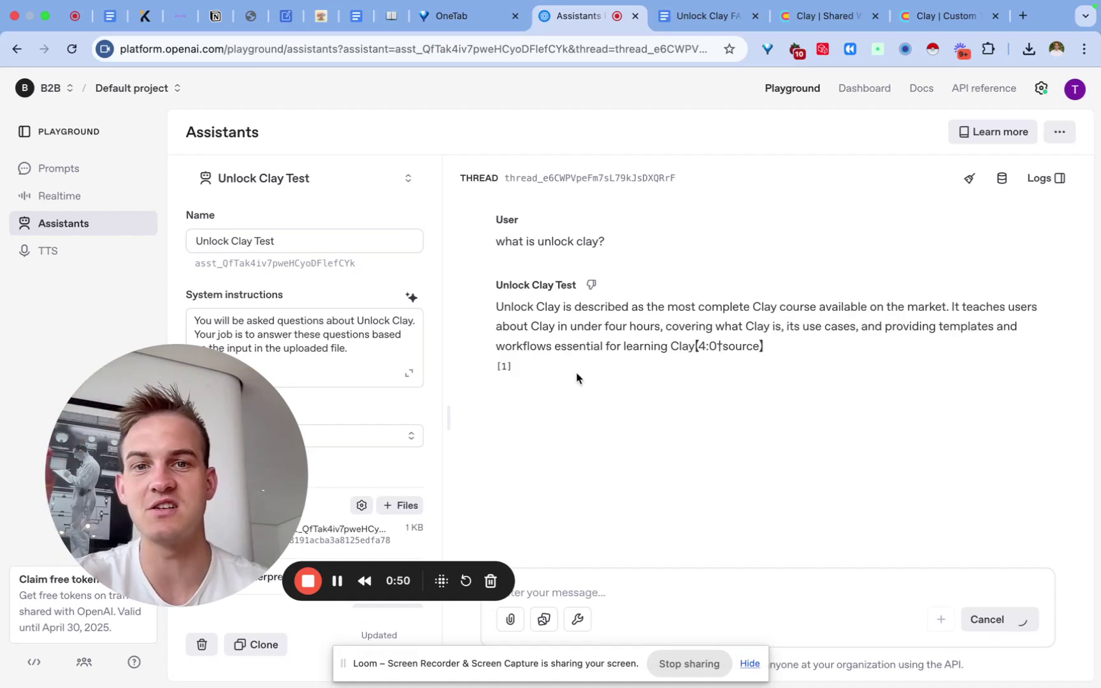
left_click_drag(498, 309, 659, 365)
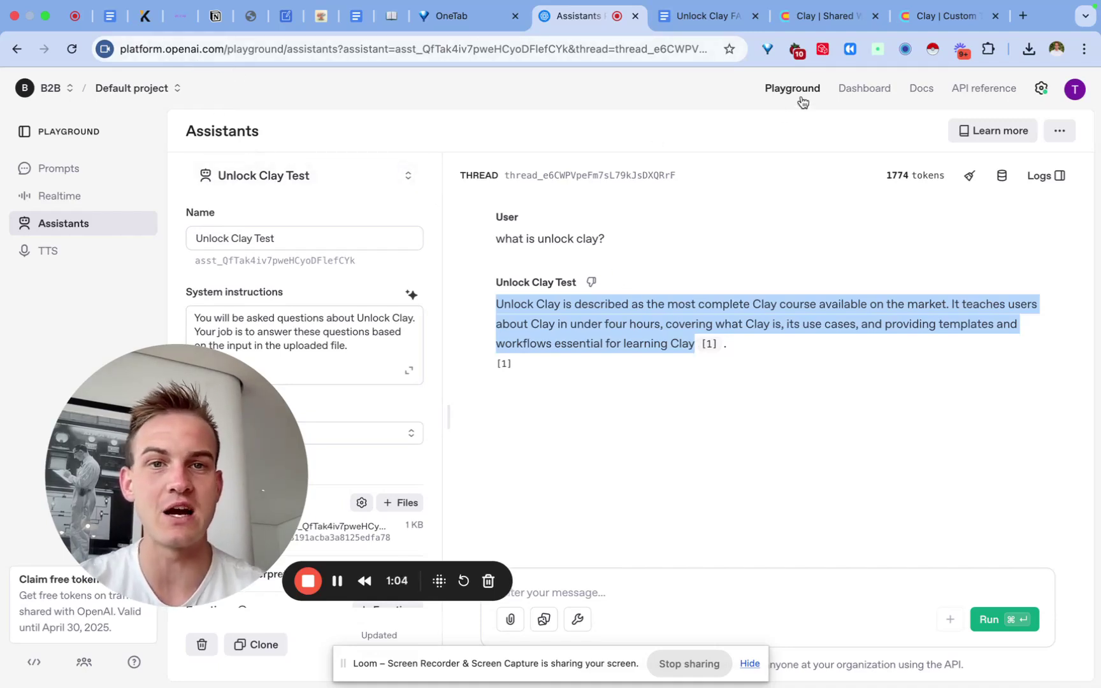
Create a new assistant in the playground and enable File Search for it.
left_click(266, 237)
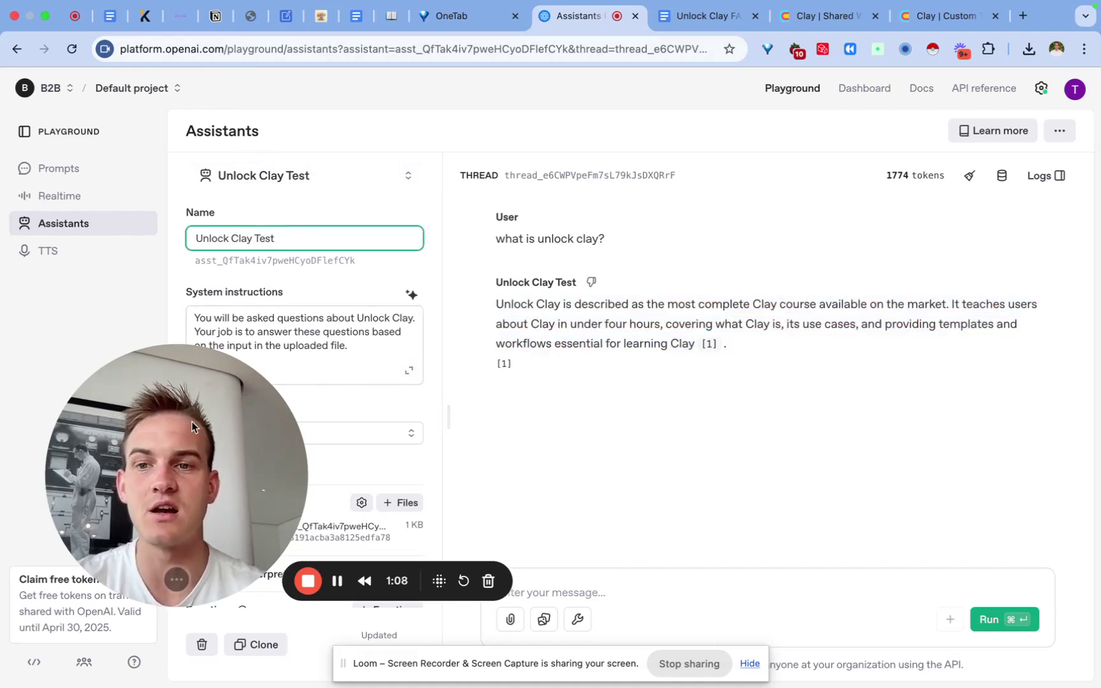
left_click_drag(168, 549, 134, 652)
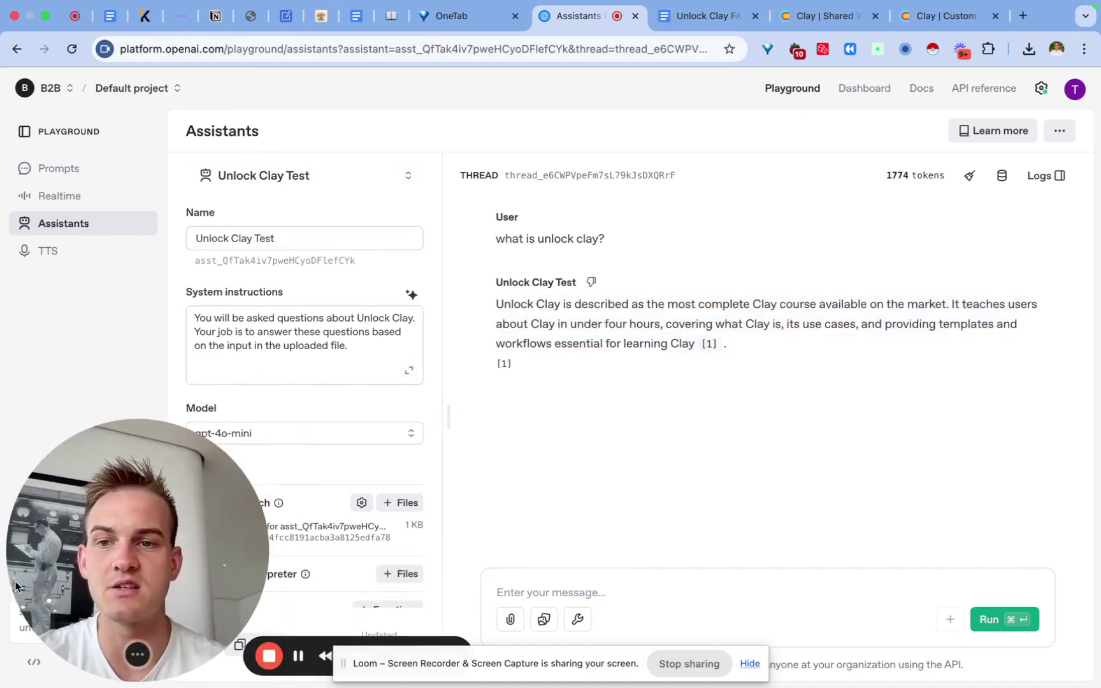
left_click(344, 178)
left_click_drag(295, 489, 478, 494)
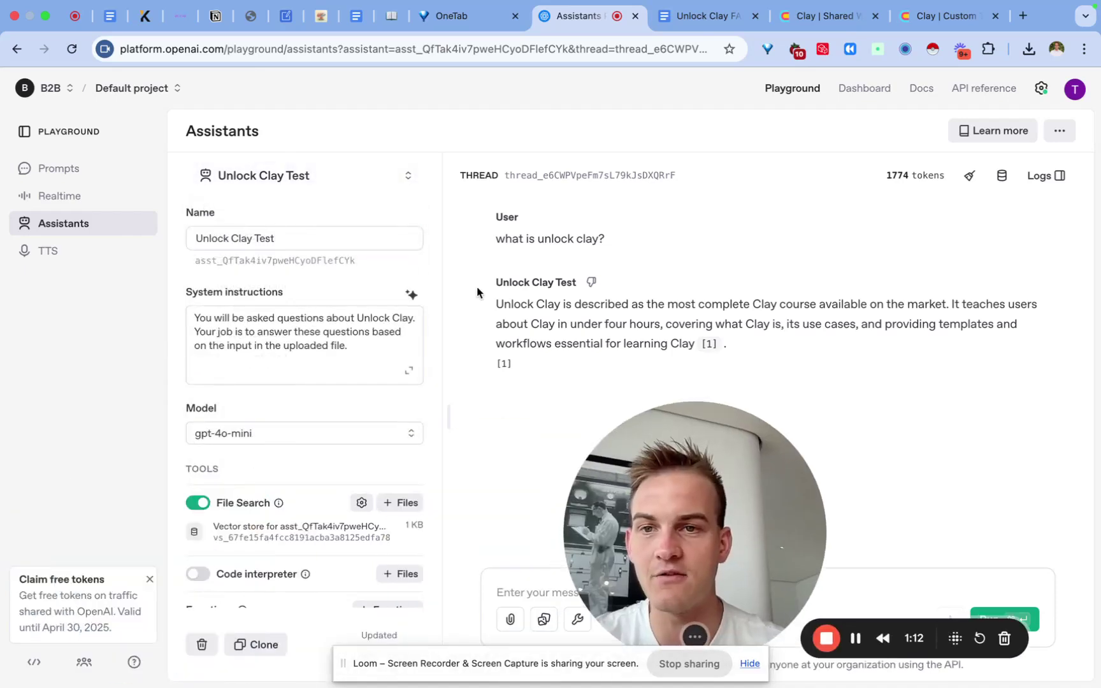
left_click(386, 236)
left_click(403, 180)
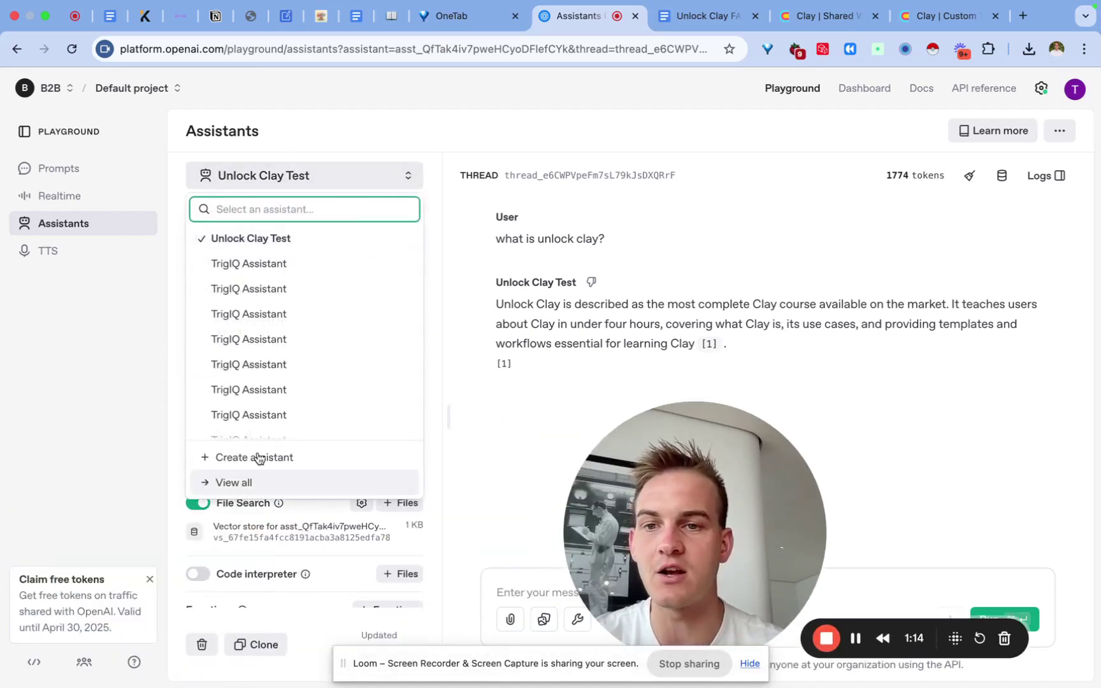
left_click(237, 456)
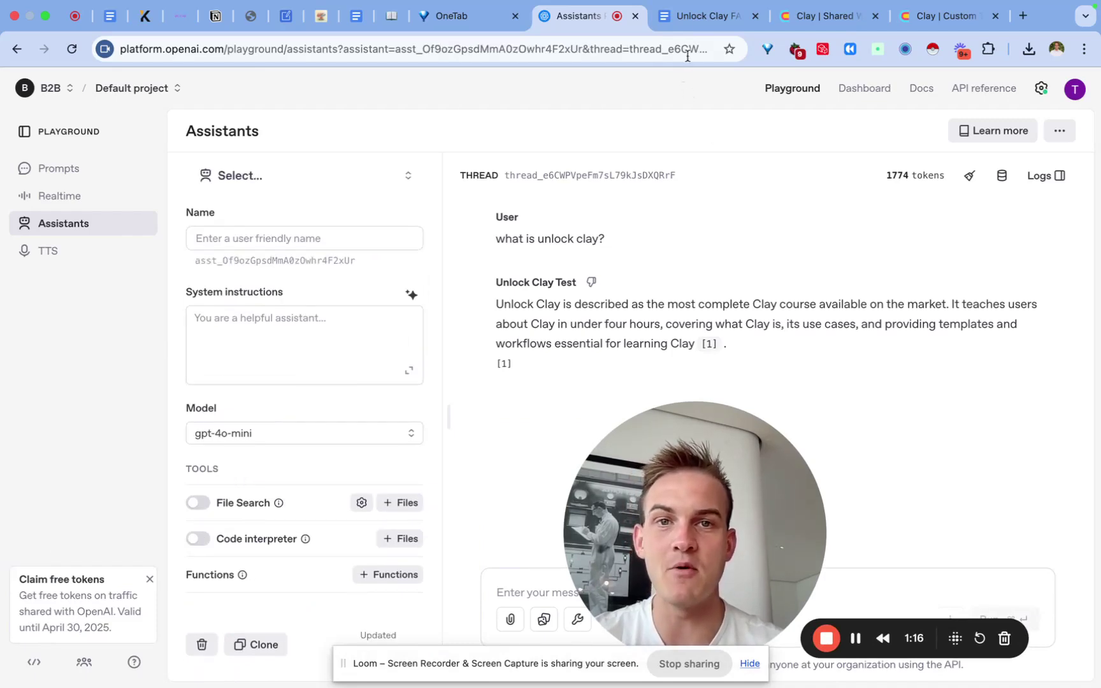
scroll(336, 416, "down", 5)
left_click(198, 254)
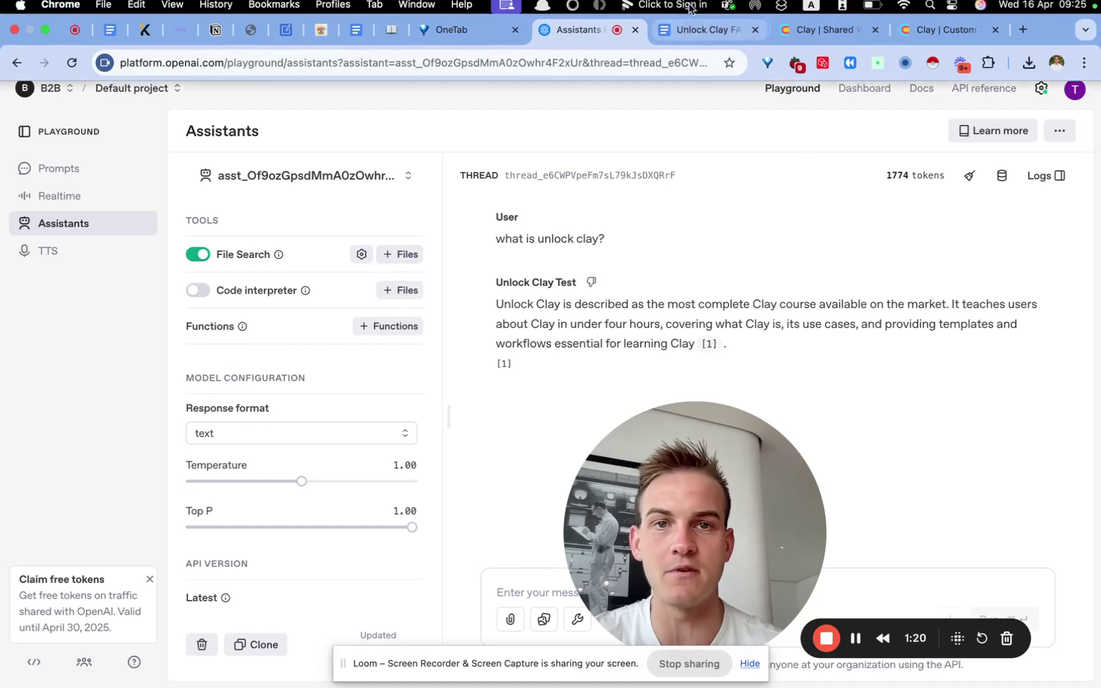
Download the Unlock Clay FAQs document from Google Docs and try to add it to the new assistant's File Search.
left_click(700, 16)
left_click(38, 91)
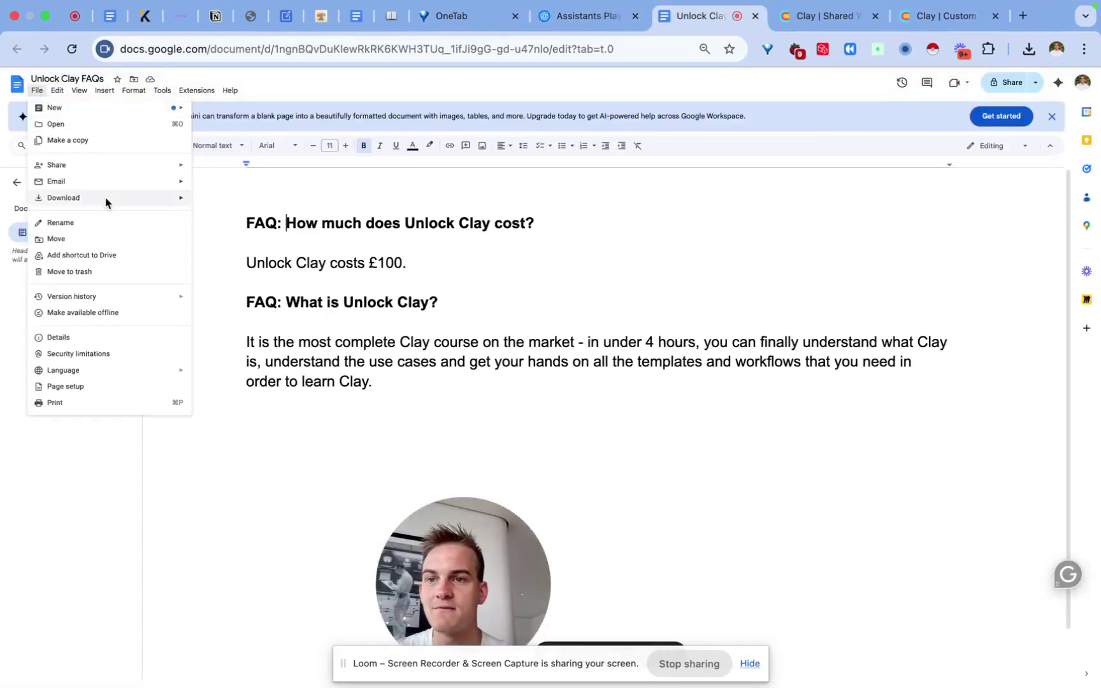
mouse_move(105, 198)
left_click(289, 252)
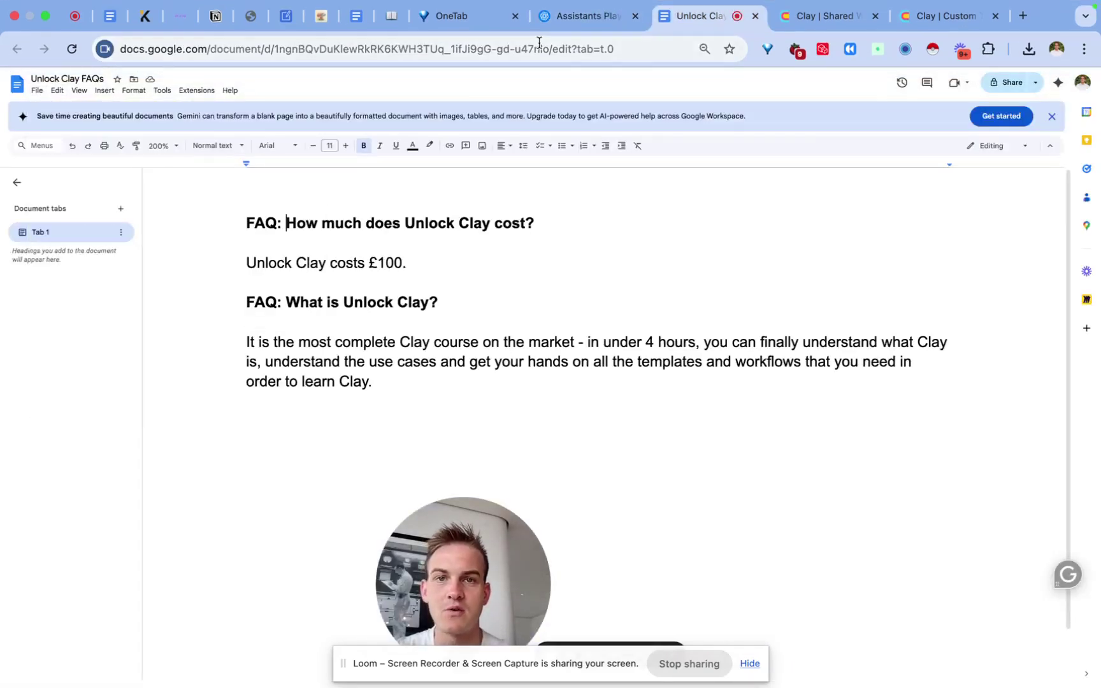
left_click(561, 16)
left_click(398, 254)
left_click_drag(892, 83, 428, 394)
left_click_drag(647, 517, 912, 340)
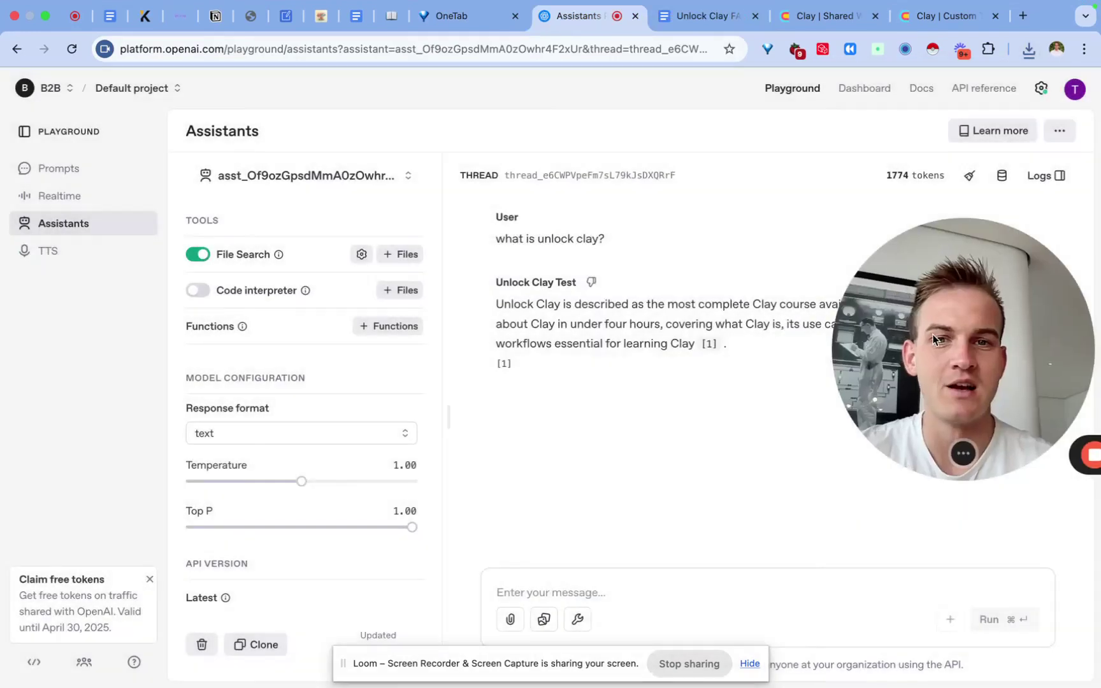
Set the new assistant's system instructions to "you are an assistant answering questions about Unlock Clay".
scroll(295, 336, "up", 5)
left_click(265, 346)
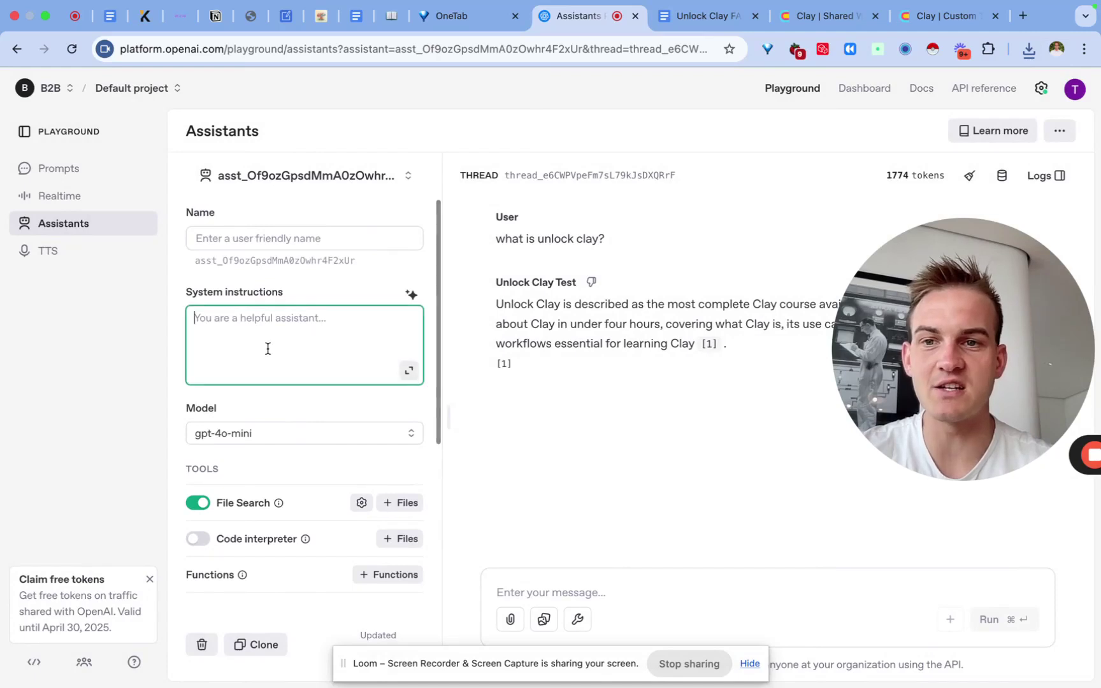
type("you are an ass")
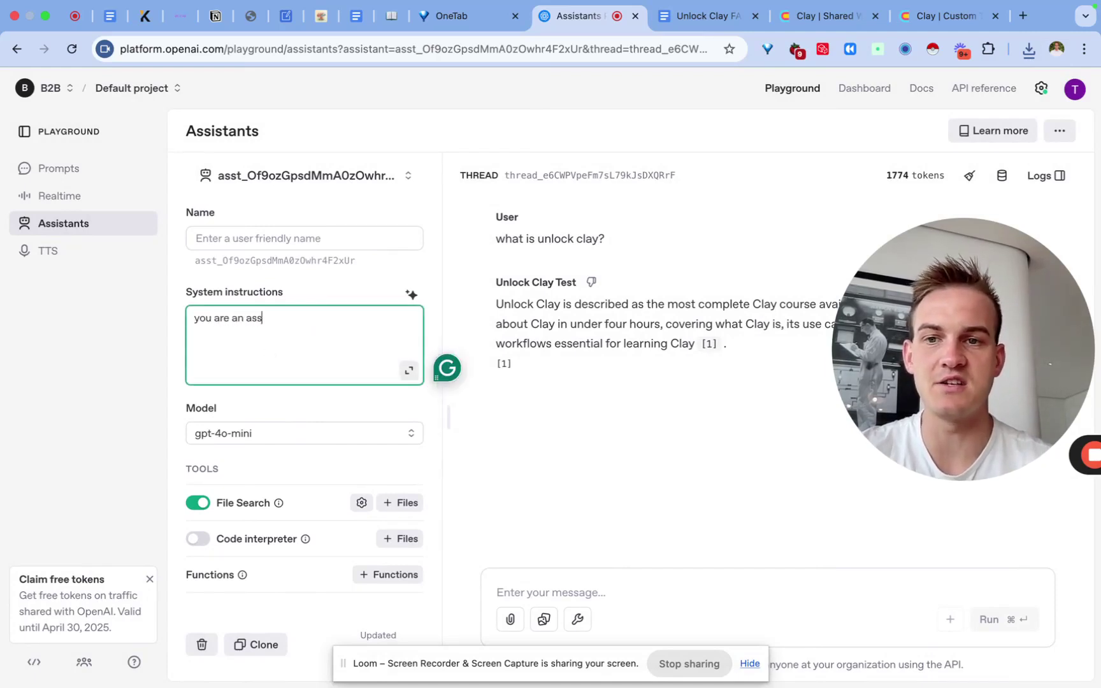
type("istant answering")
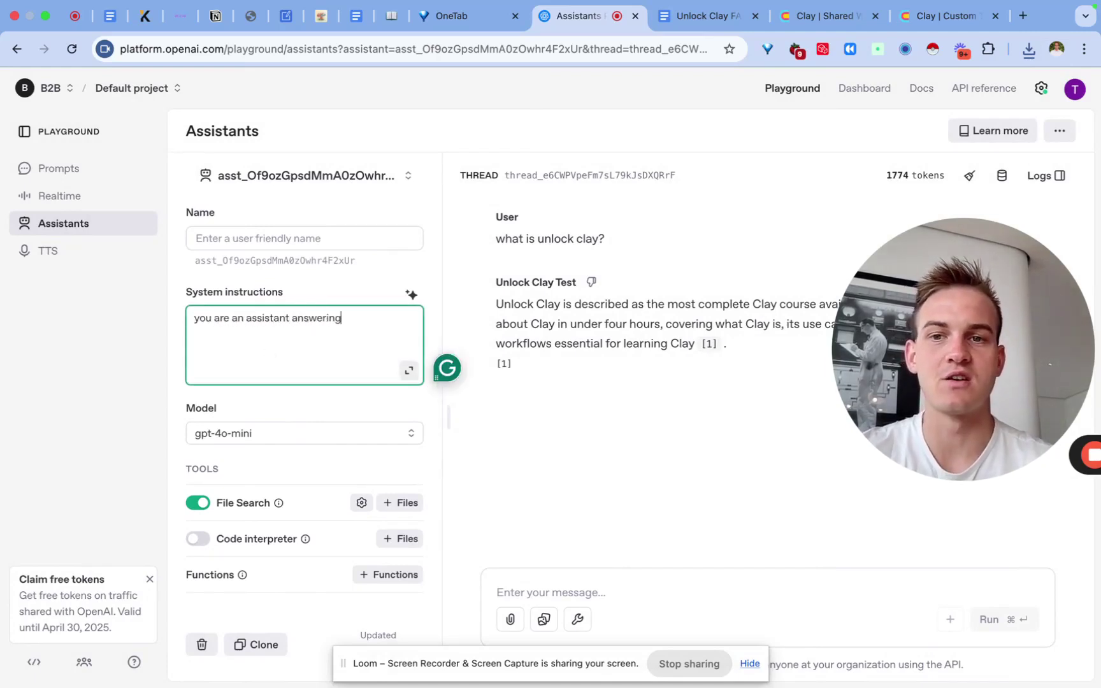
type(" questions about Unlock Clay")
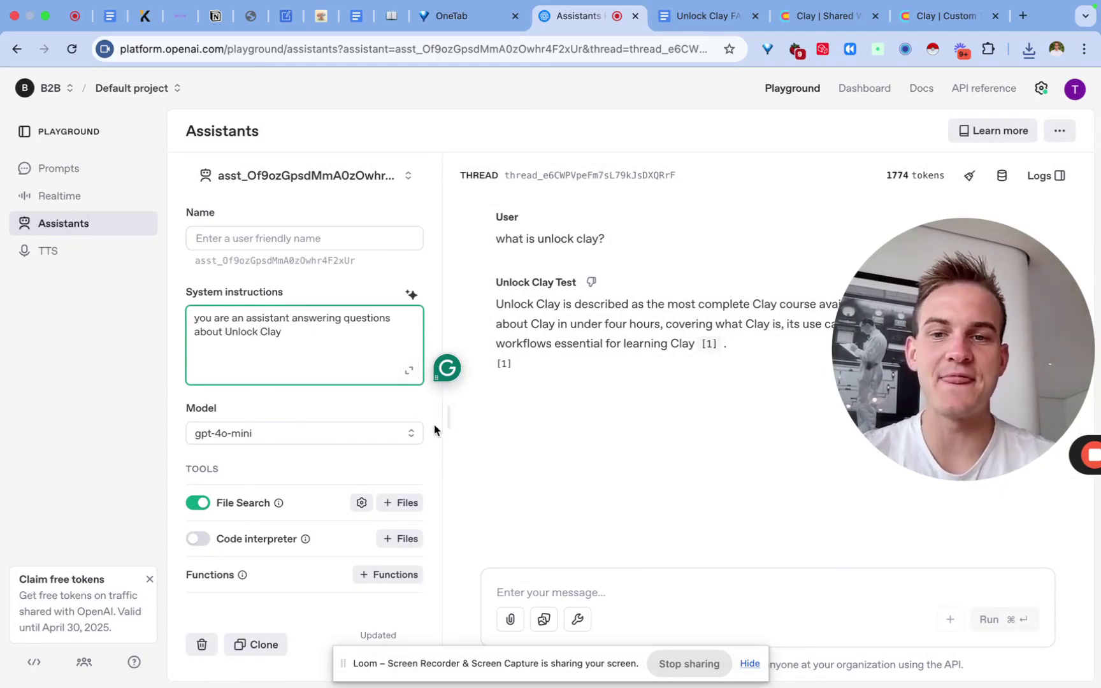
scroll(433, 424, "down", 5)
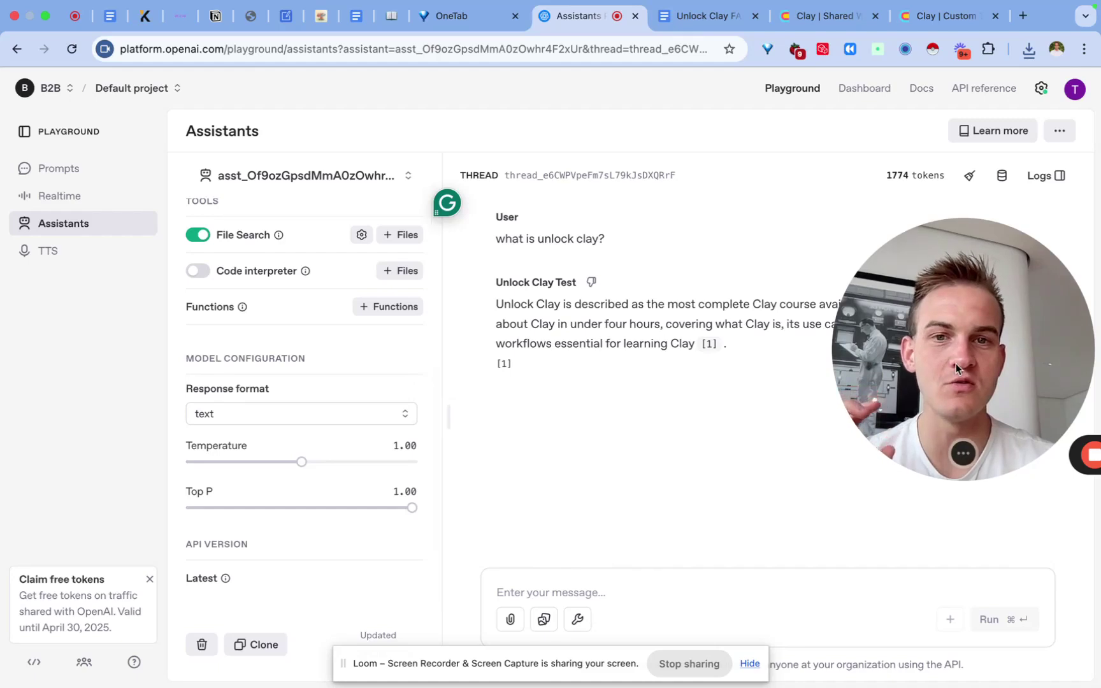
left_click_drag(995, 382, 337, 390)
left_click_drag(498, 238, 570, 342)
left_click_drag(229, 363, 74, 418)
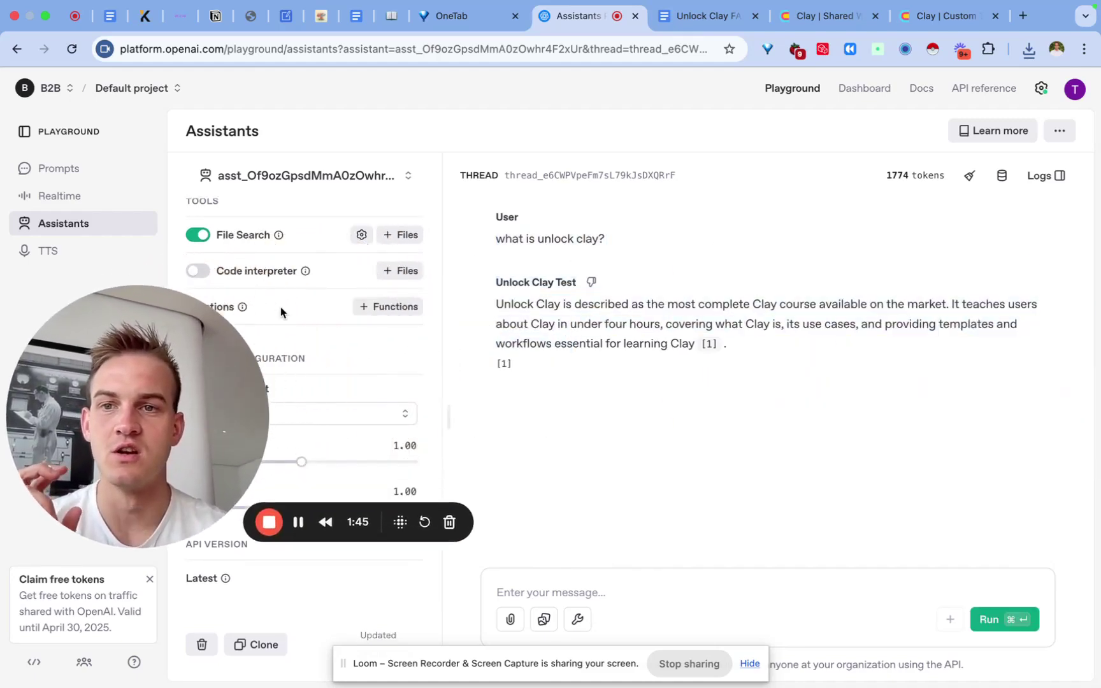
Name the new assistant "unlock clay 2 test".
scroll(280, 309, "up", 10)
left_click(294, 233)
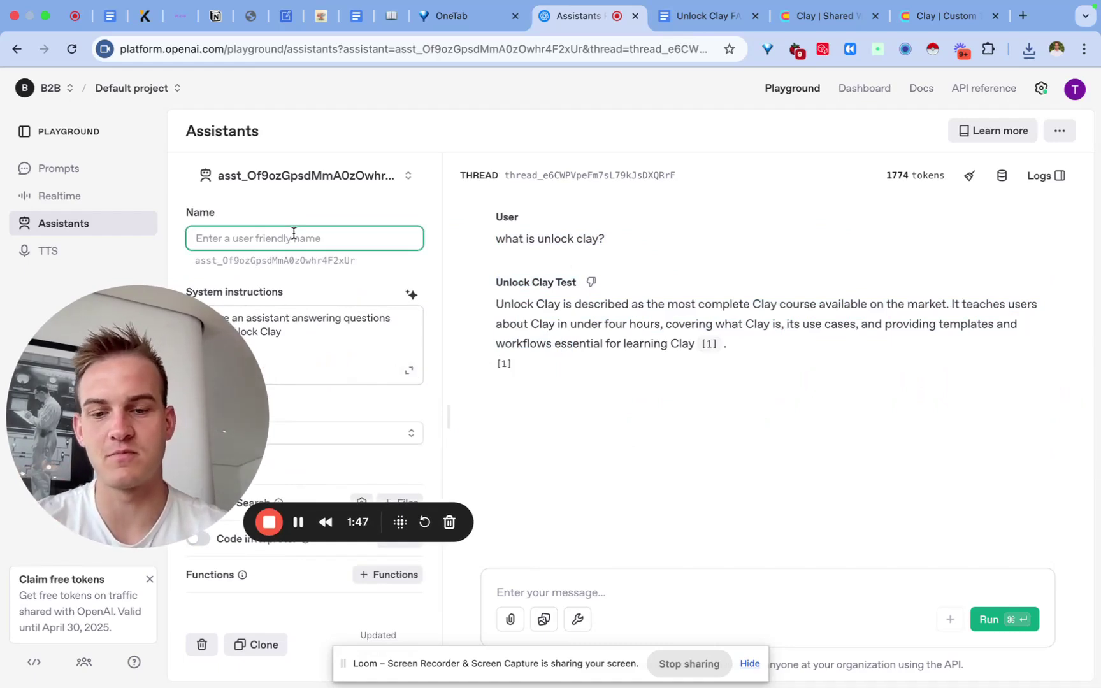
type("unlock clay 2 test")
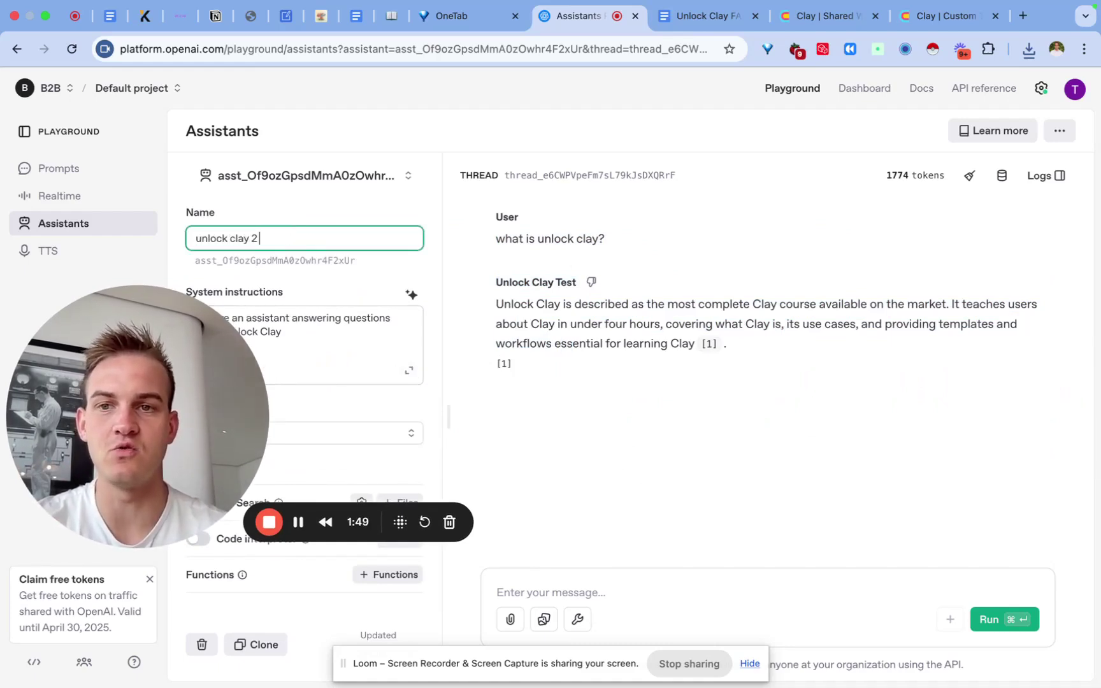
Ask the new assistant "what is unlock clay?" in the thread.
left_click(708, 579)
type("what is u")
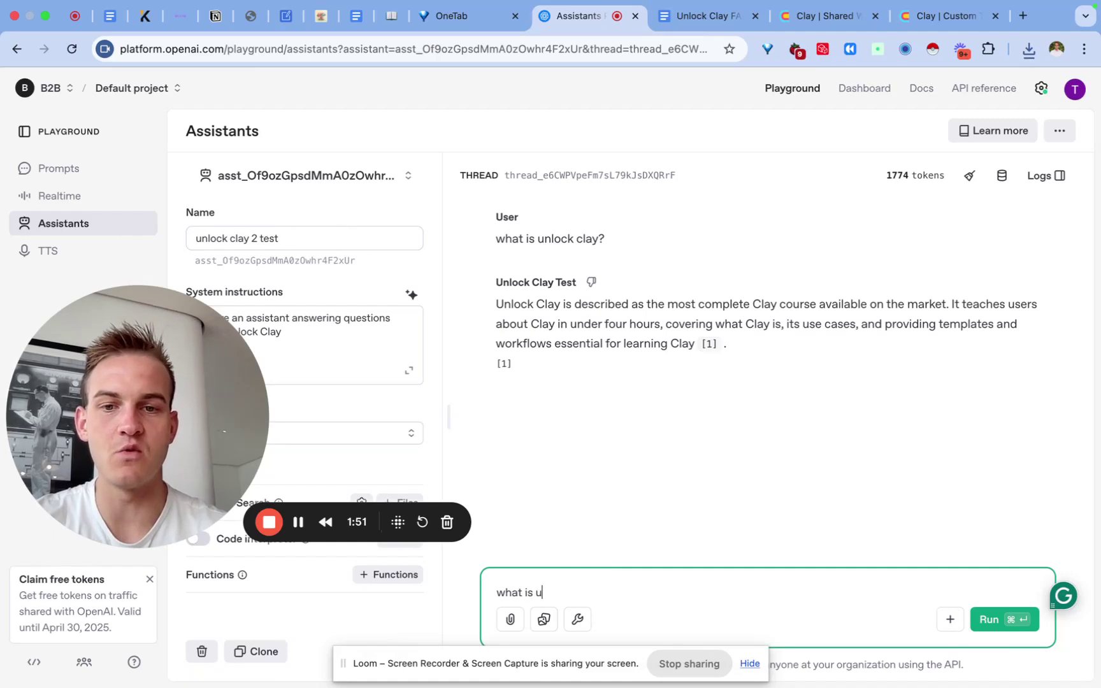
type("nlock clat?")
left_click(1000, 619)
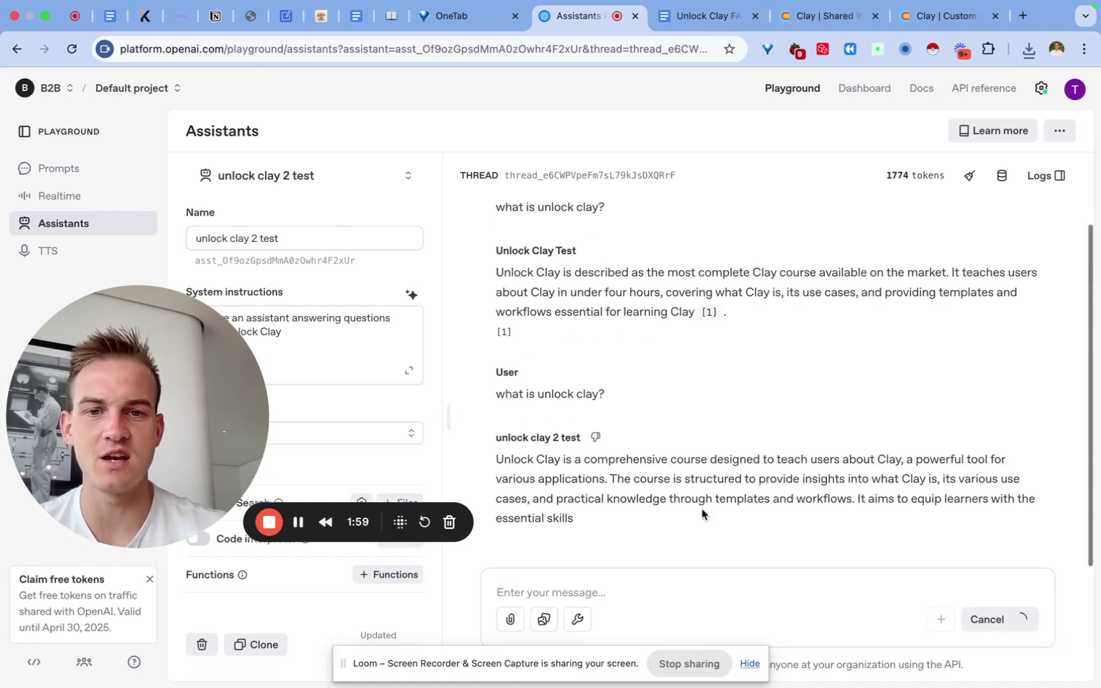
left_click_drag(668, 458, 731, 505)
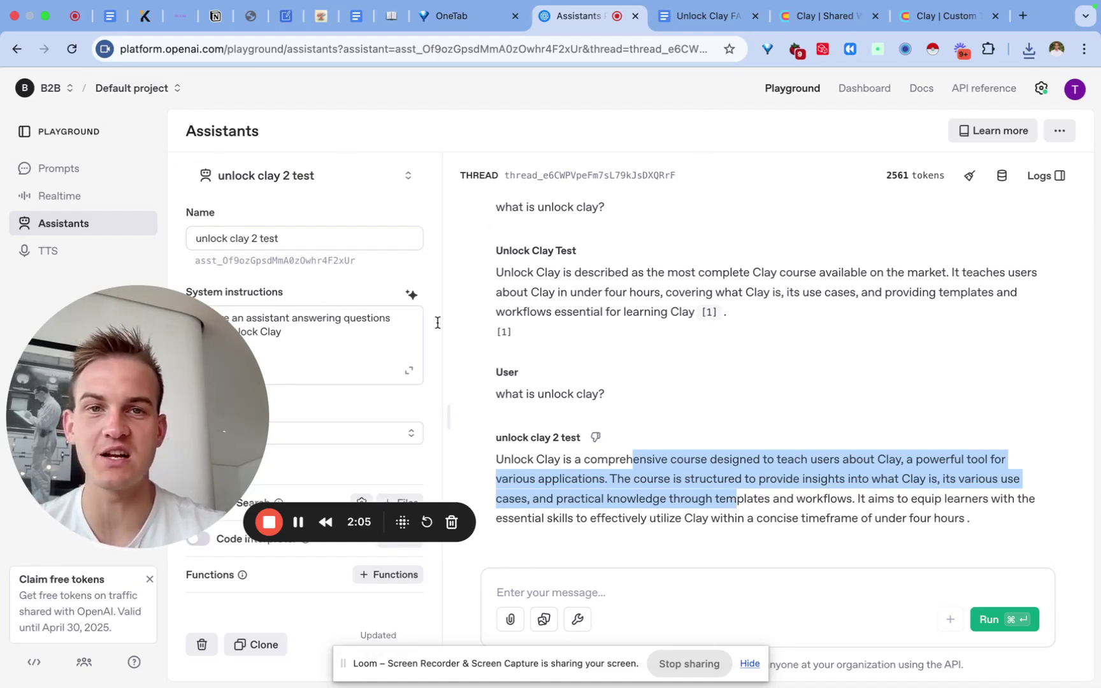
Switch to the shared Clay template and create a workbook from it in the b2b-boosted.com workspace.
left_click(816, 24)
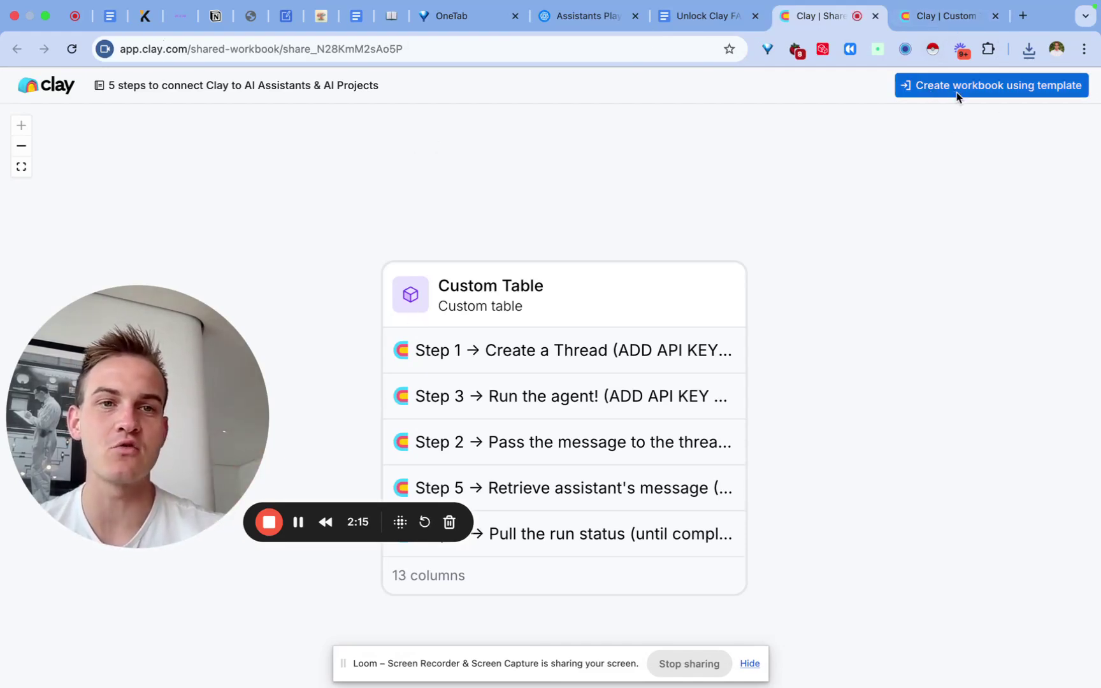
left_click(1001, 94)
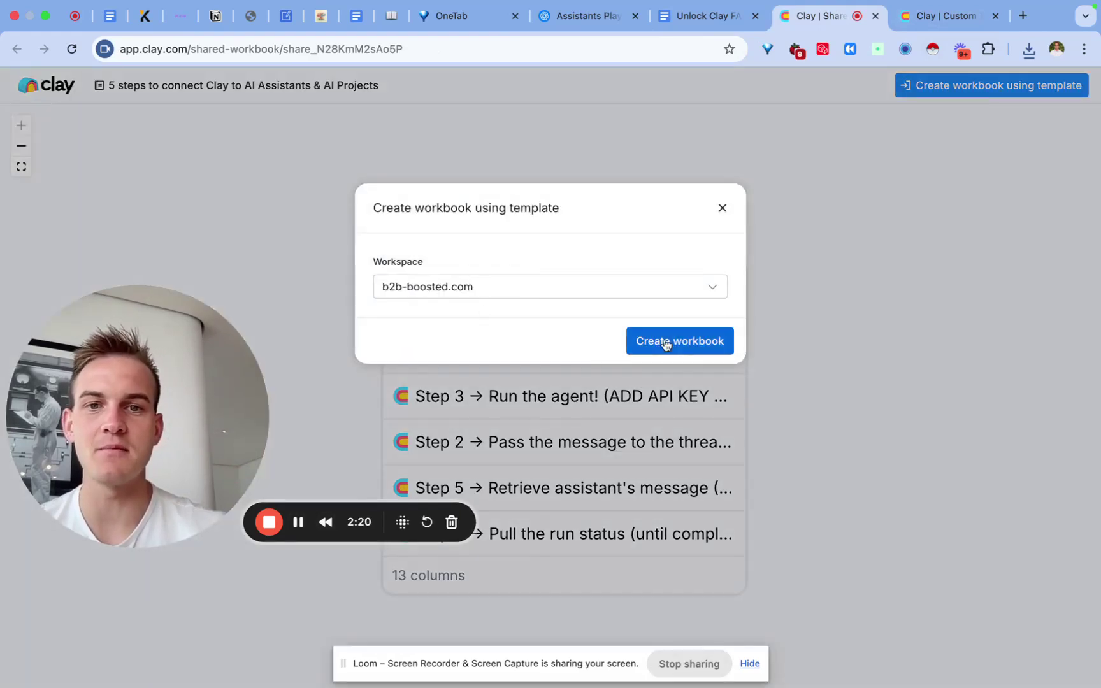
left_click(665, 342)
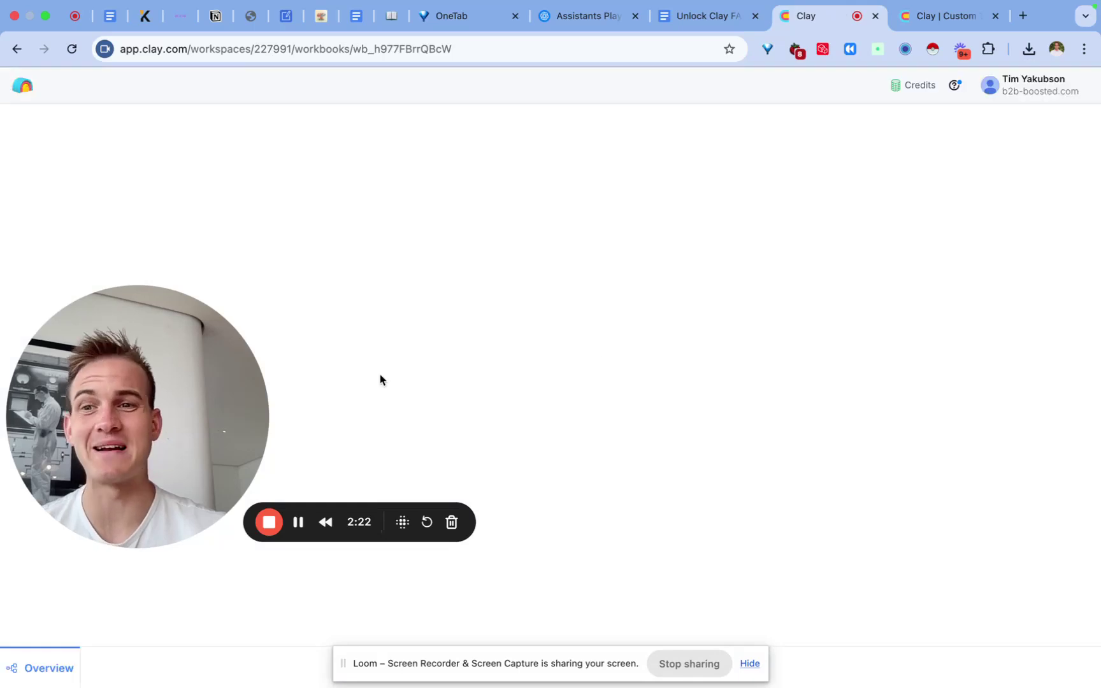
left_click_drag(143, 427, 121, 577)
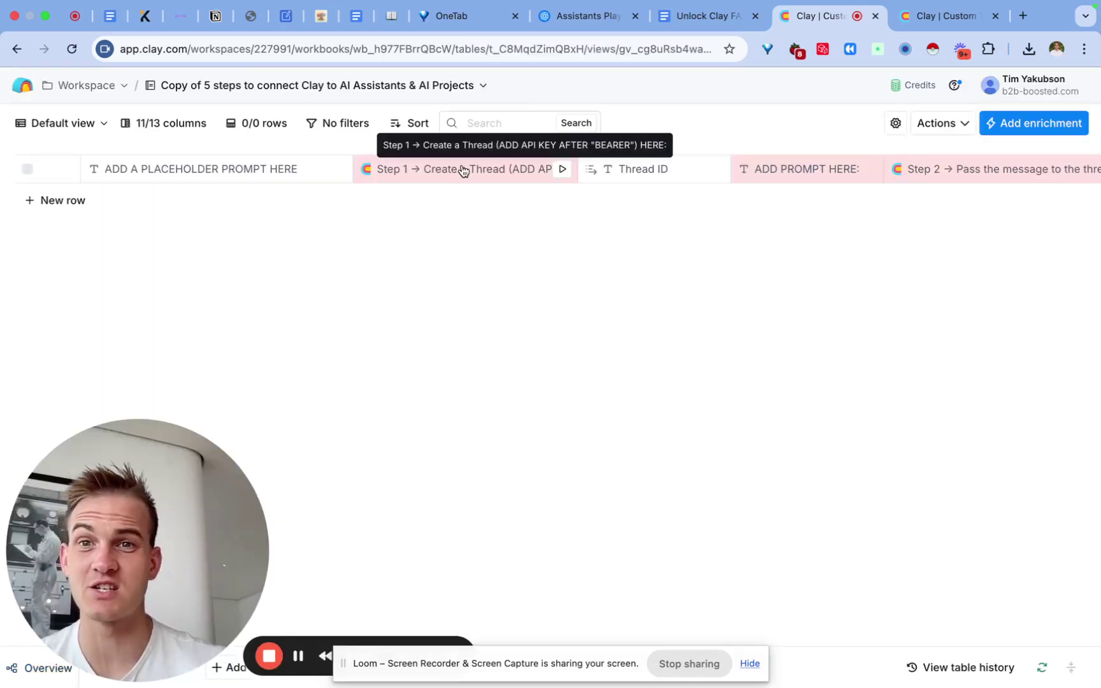
Add a new row to the copied workbook's table.
left_click(57, 202)
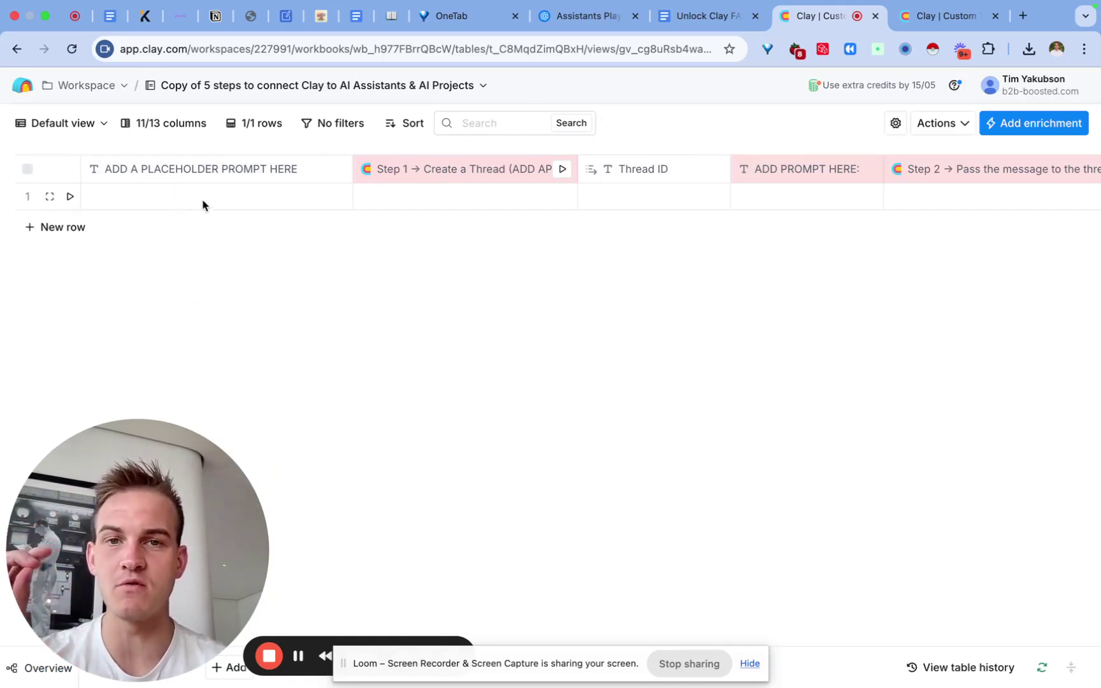
scroll(201, 203, "right", 5)
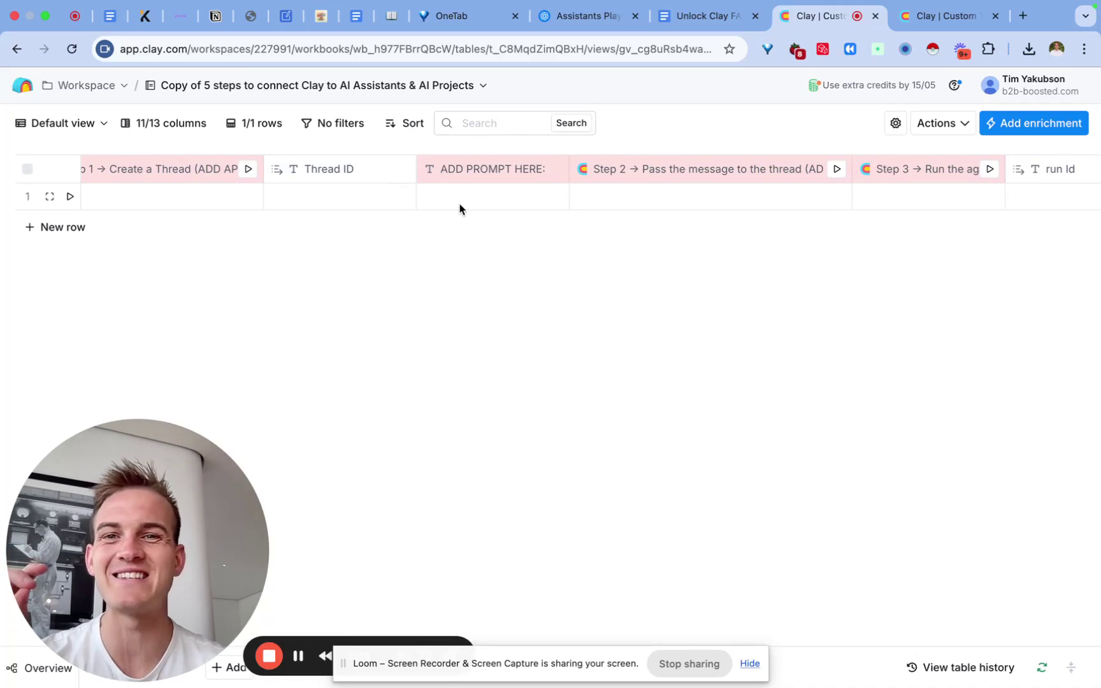
scroll(487, 204, "left", 5)
Enter "What is Unlock Clay?" as the placeholder prompt in row 1 and run the row.
left_click(195, 197)
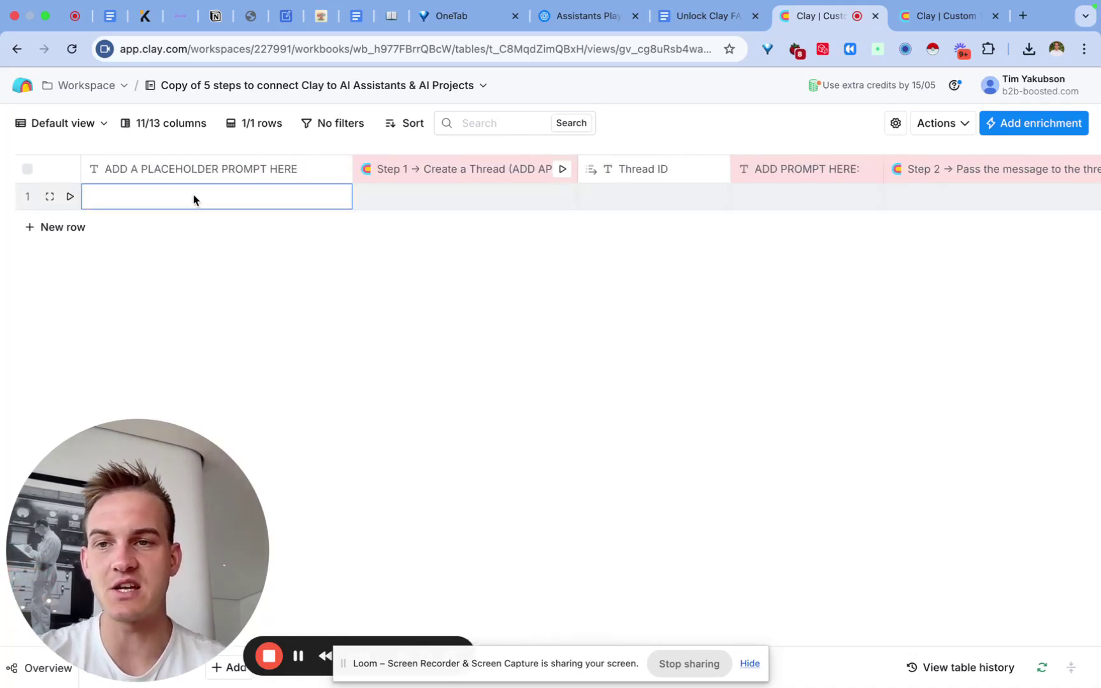
left_click(194, 197)
type("wa")
key("BackSpace")
key("BackSpace")
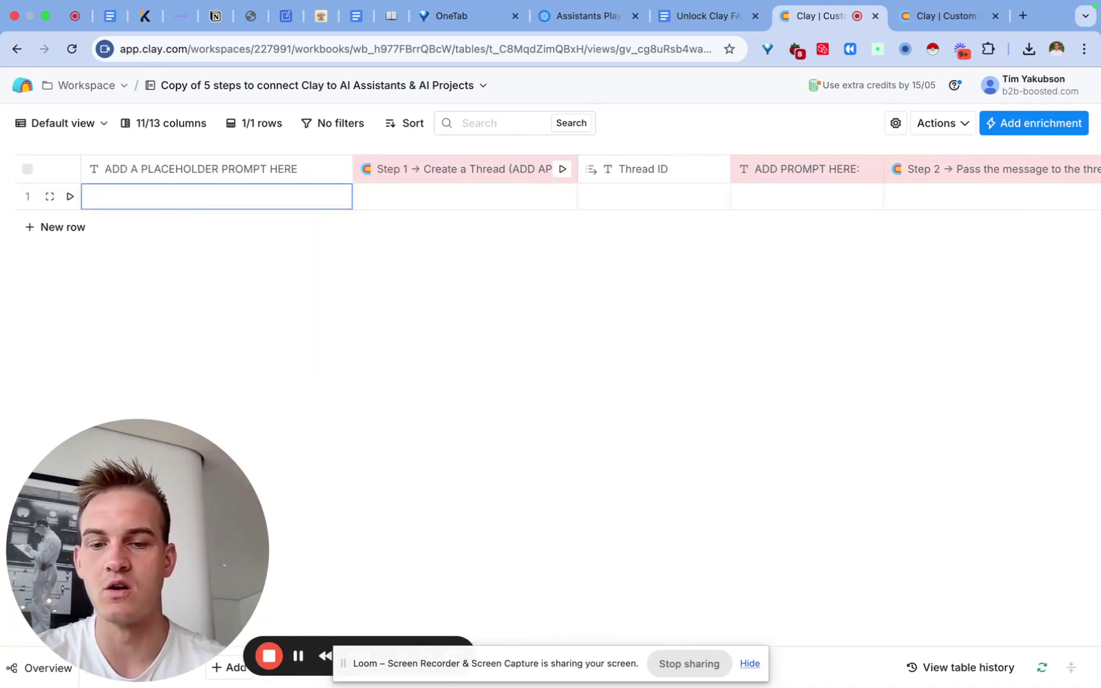
type("wh")
left_click(230, 230)
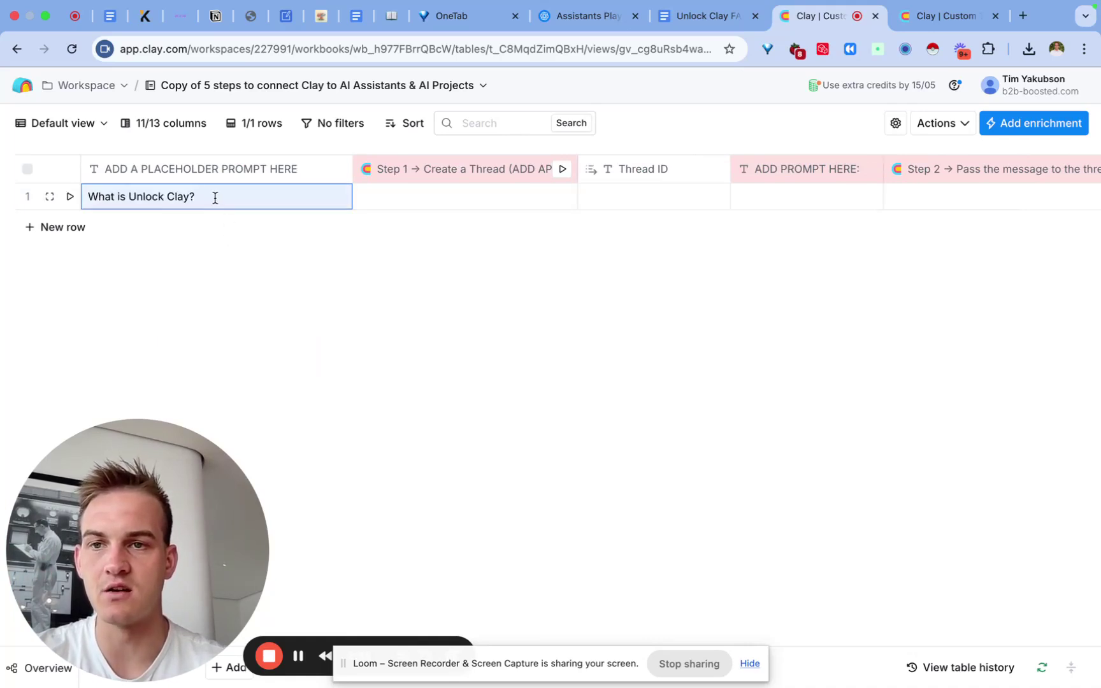
left_click(70, 197)
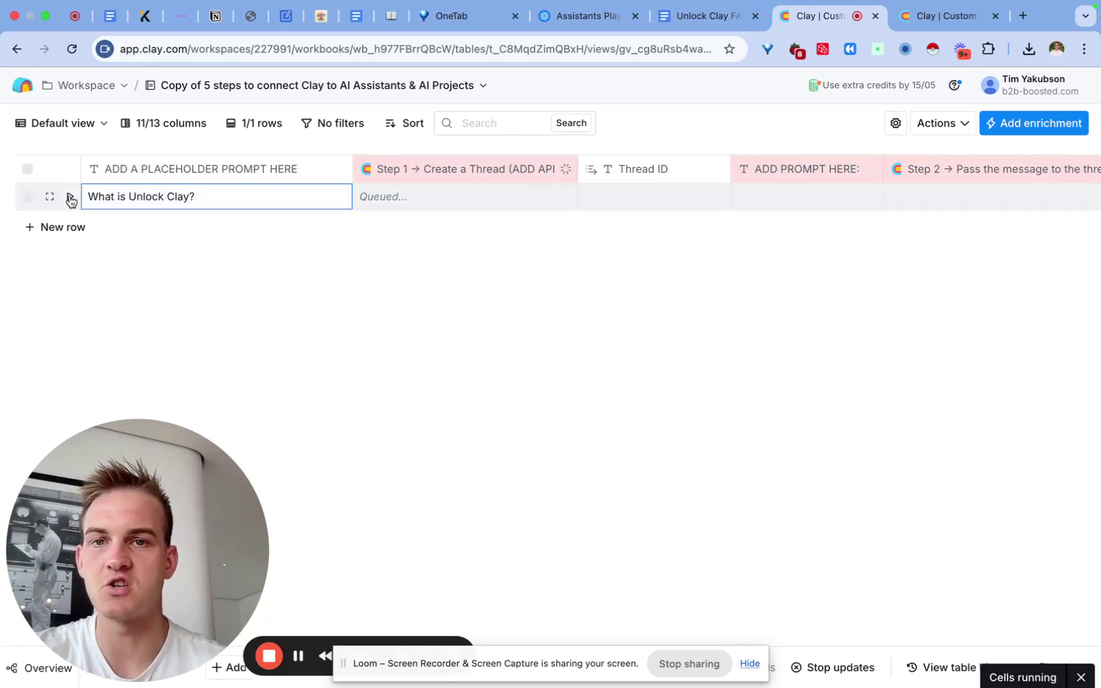
left_click_drag(170, 515, 140, 435)
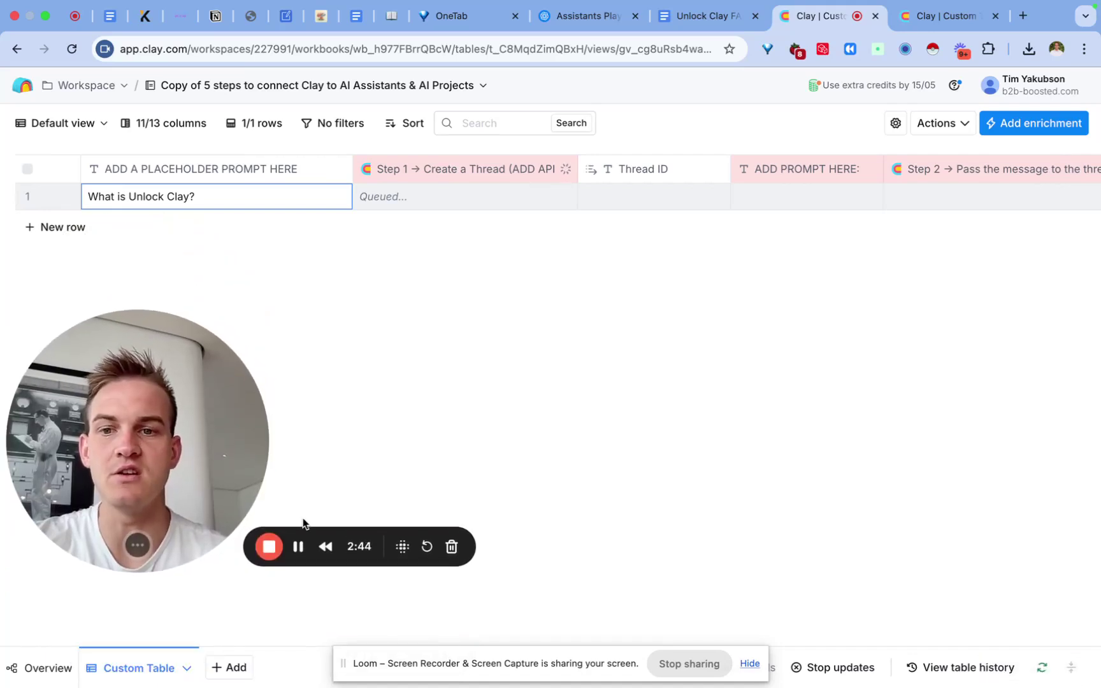
left_click(298, 550)
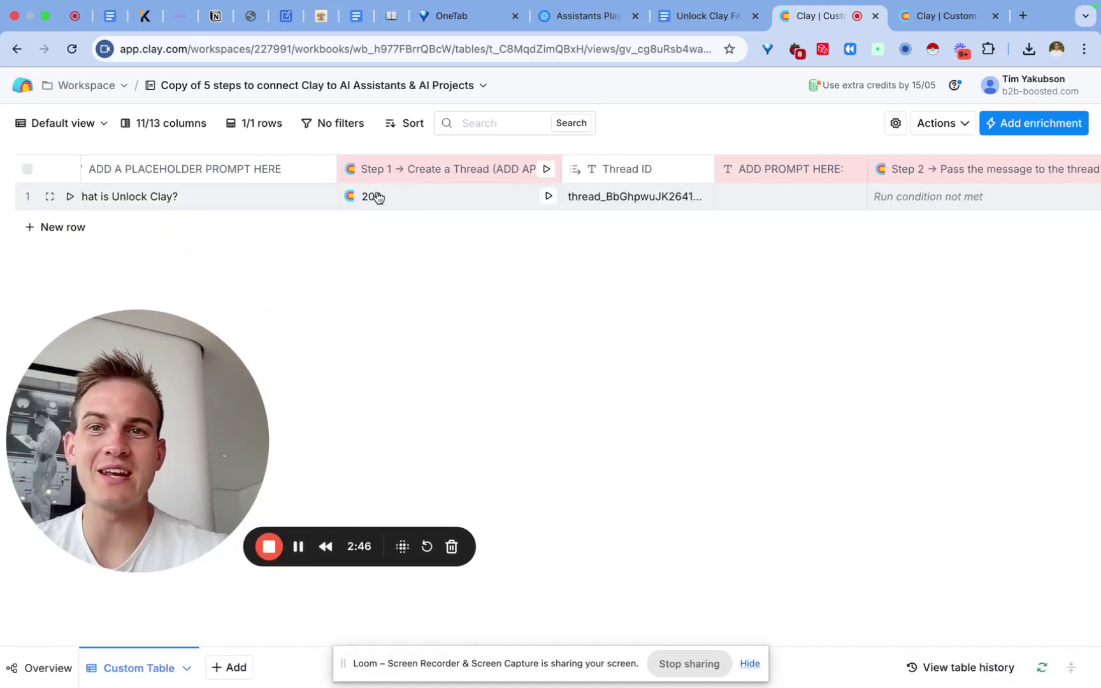
Widen the Step 1 column to show more of its header and look over the remaining step columns.
scroll(402, 204, "right", 10)
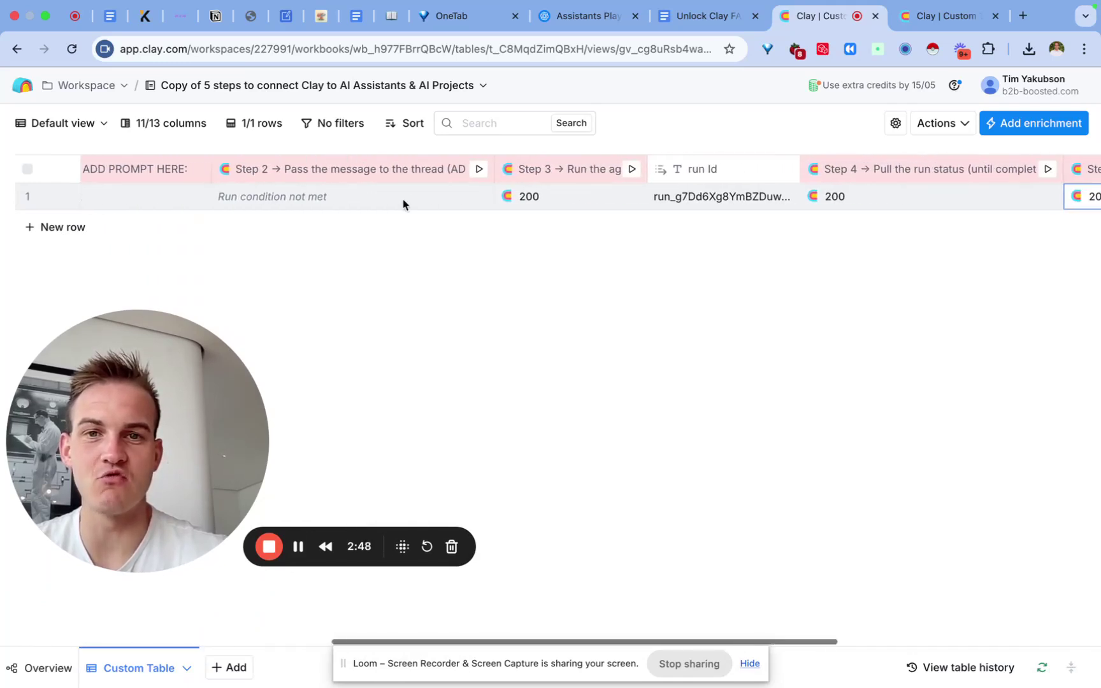
scroll(402, 204, "left", 10)
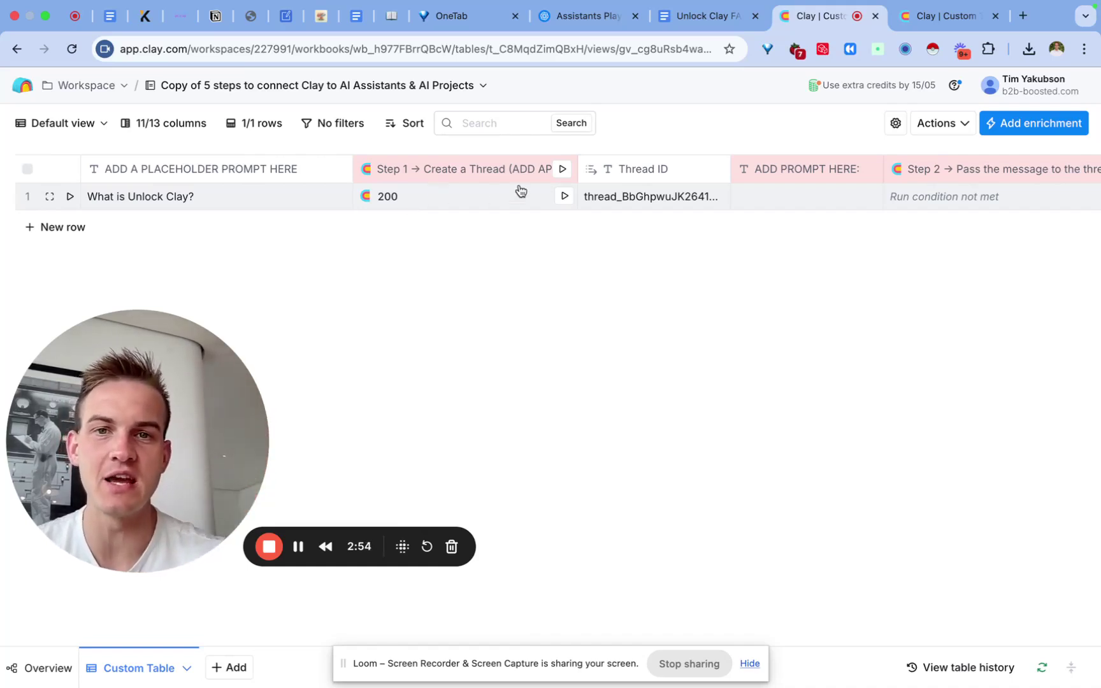
left_click_drag(577, 169, 640, 168)
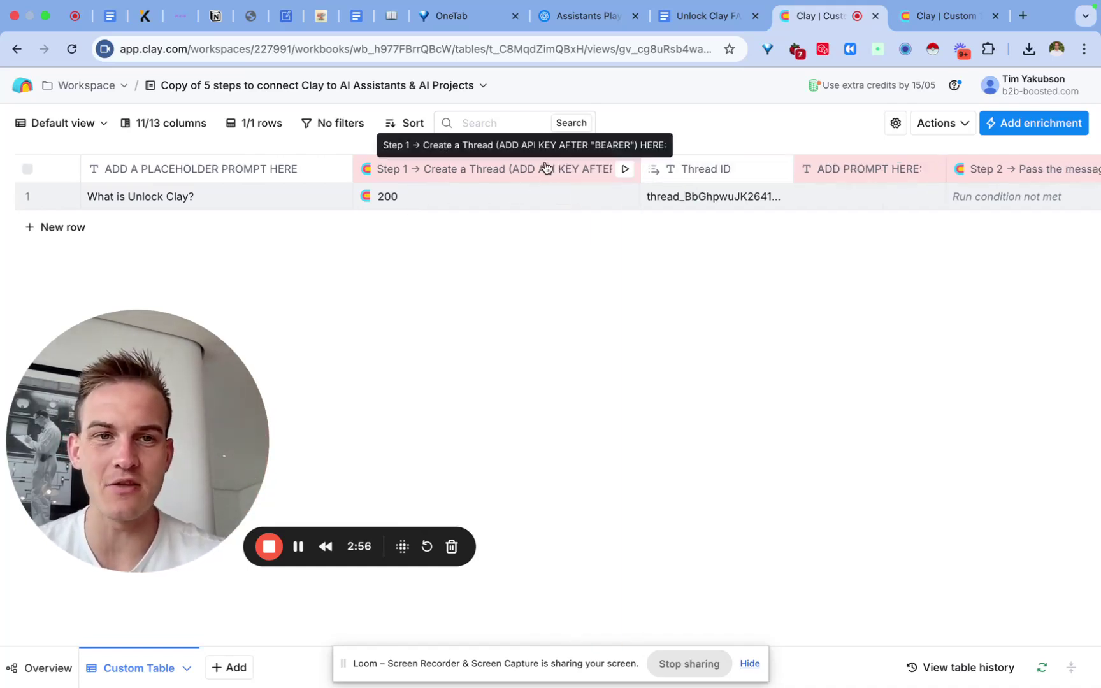
scroll(546, 167, "right", 6)
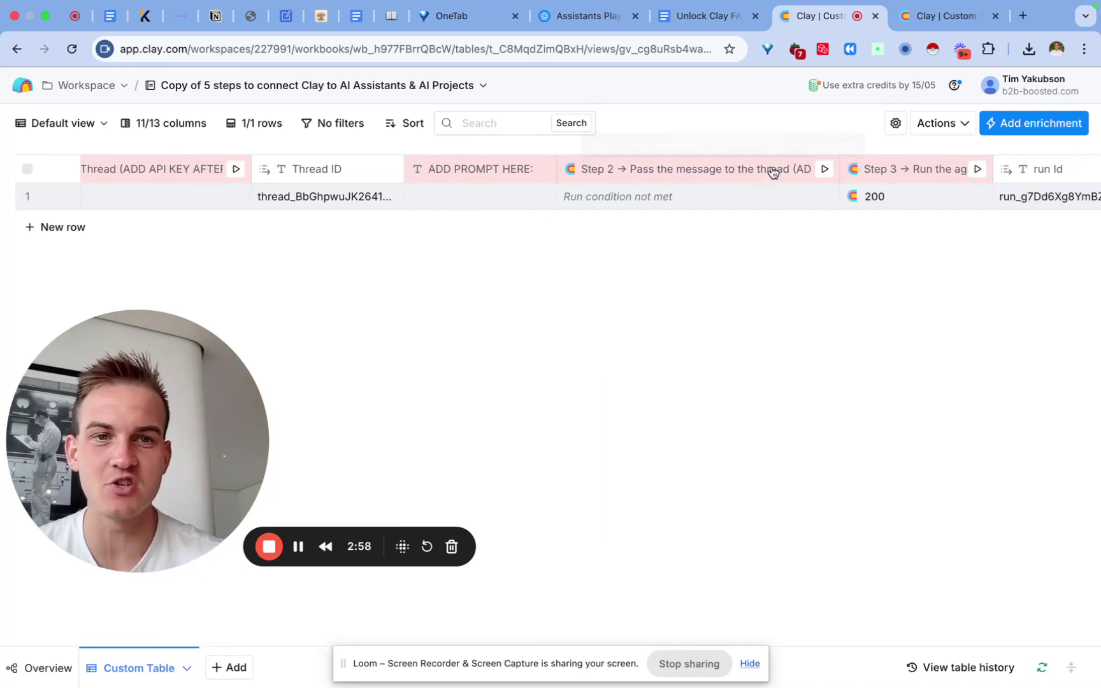
scroll(742, 210, "right", 1)
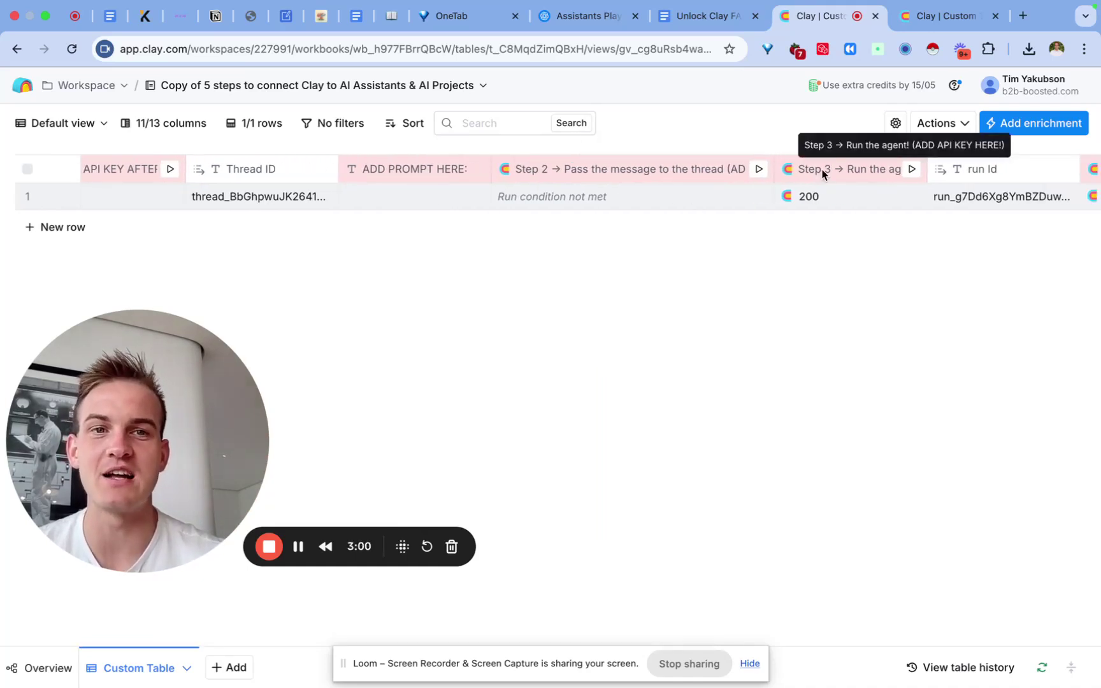
scroll(823, 196, "right", 5)
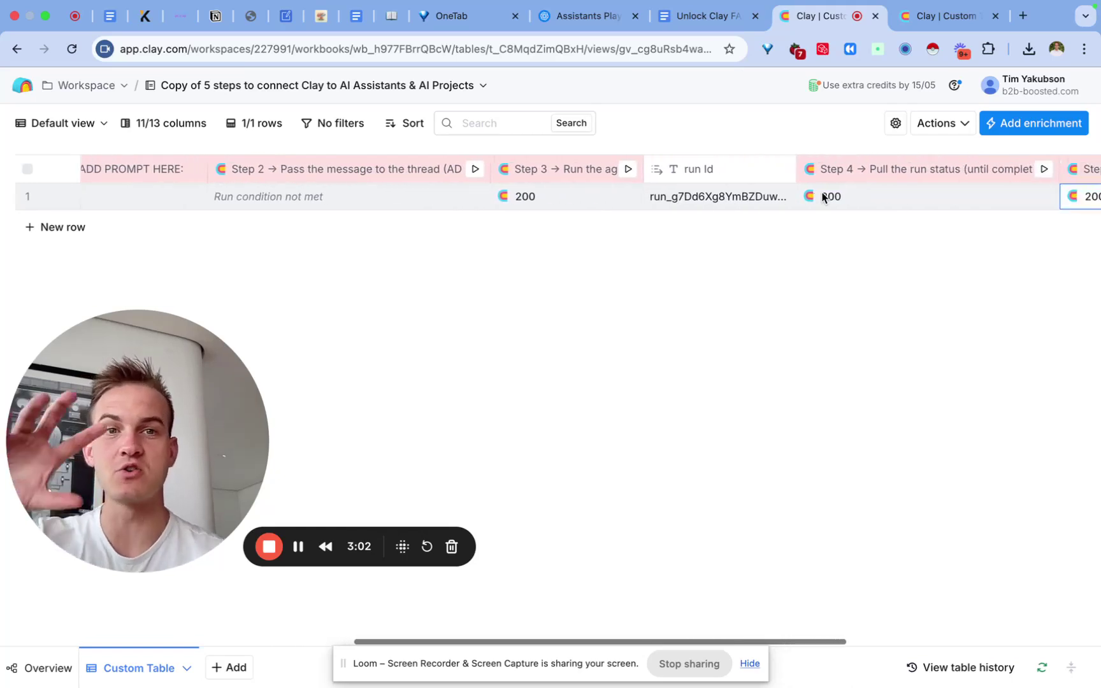
scroll(822, 198, "right", 1)
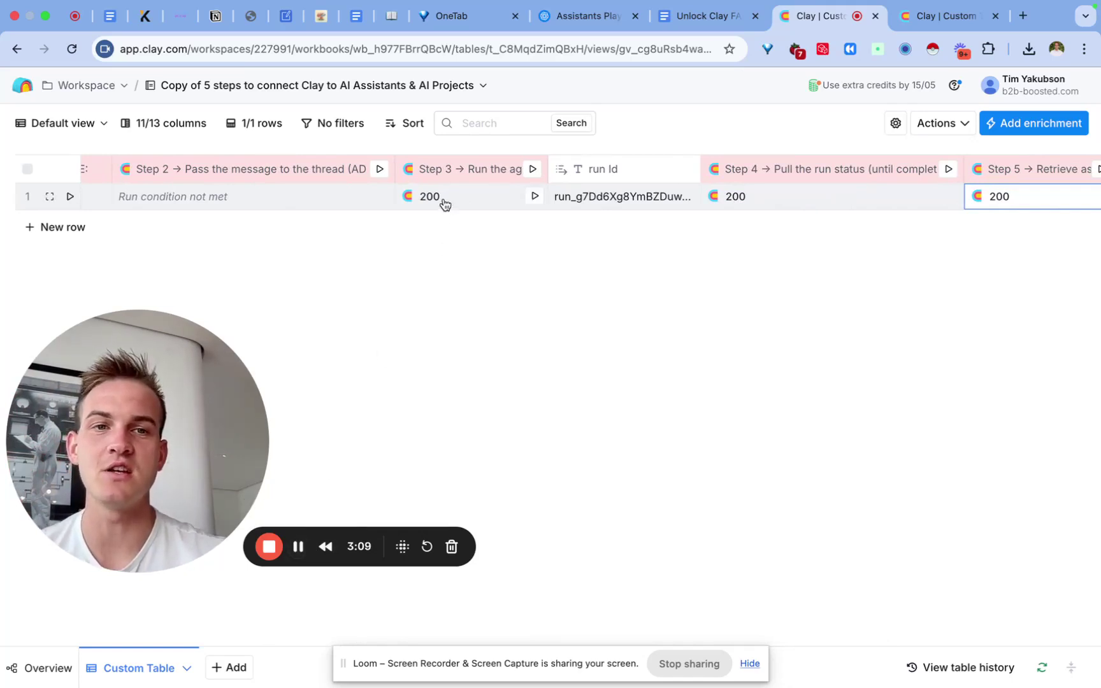
Copy the placeholder prompt "What is Unlock Clay?" into row 1's ADD PROMPT HERE cell.
scroll(444, 202, "left", 14)
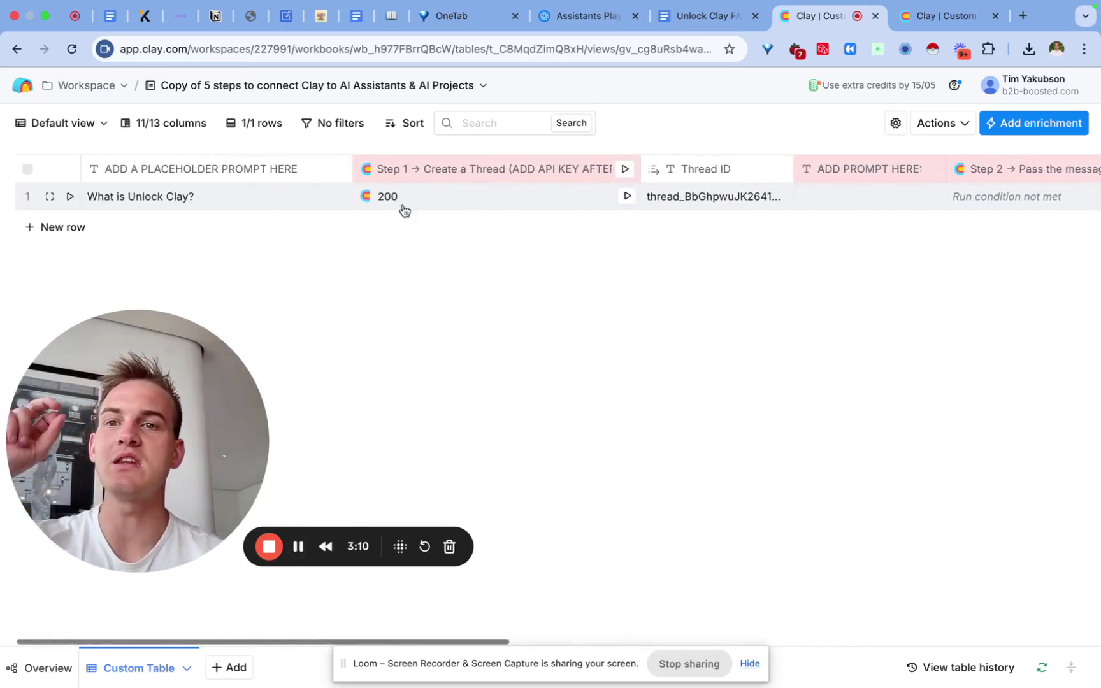
double_click(213, 196)
key("ctrl+c")
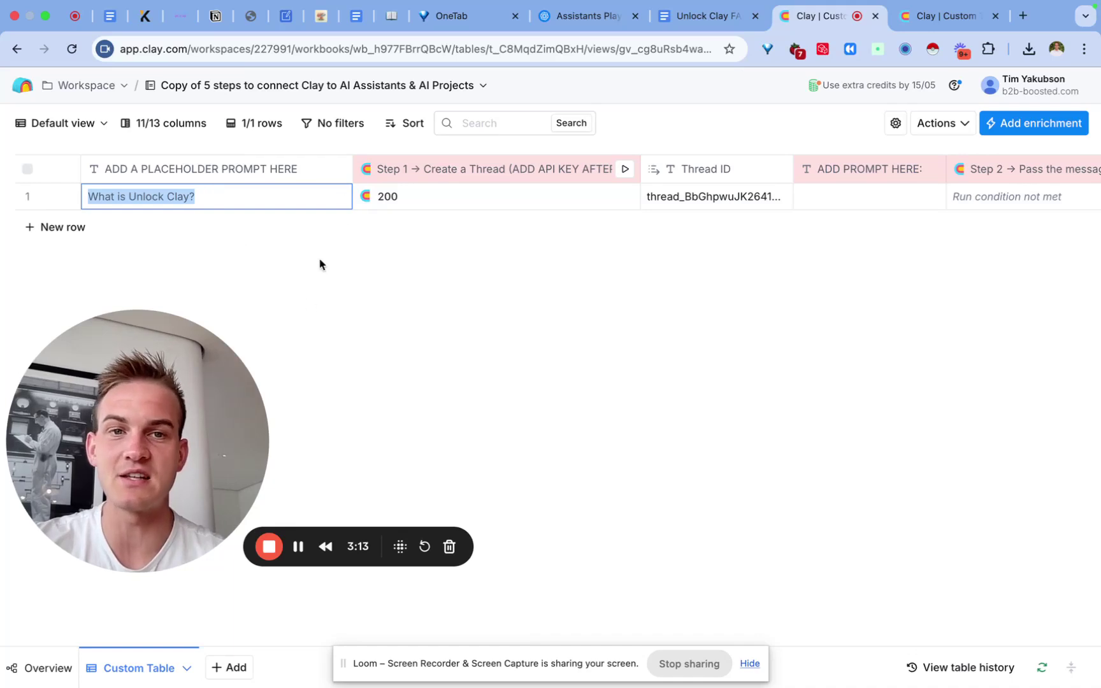
double_click(858, 203)
key("ctrl+v")
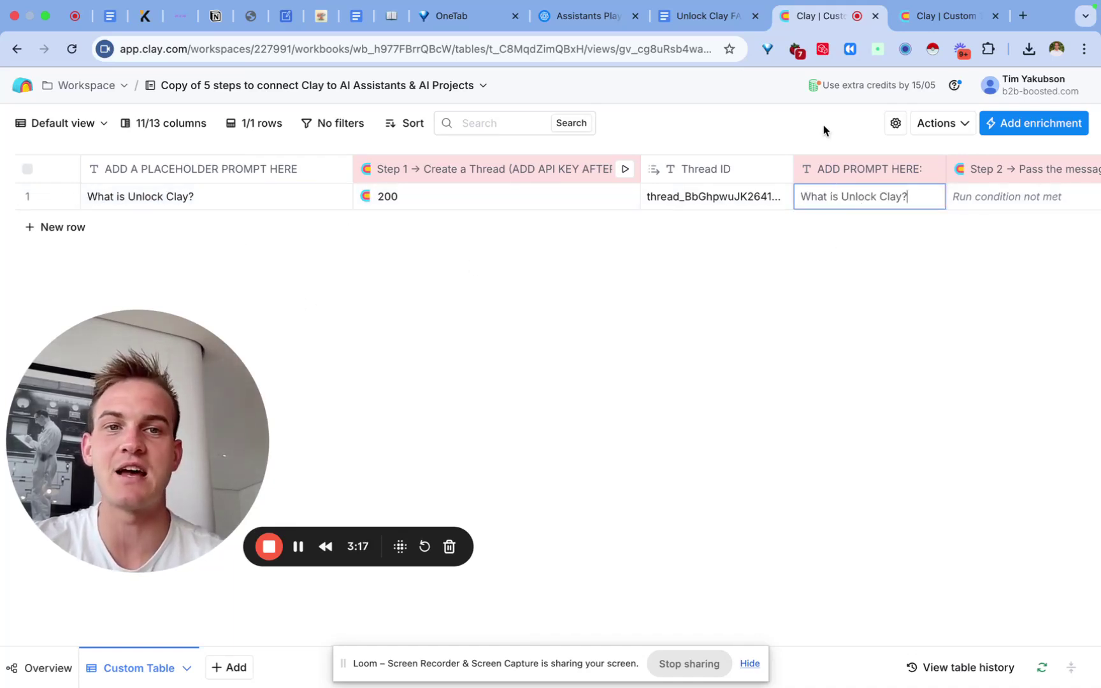
Examine row 1's step outputs and the Step 5 cell details, expanding data items 0 and 1 down to item 1's text value.
scroll(845, 211, "right", 6)
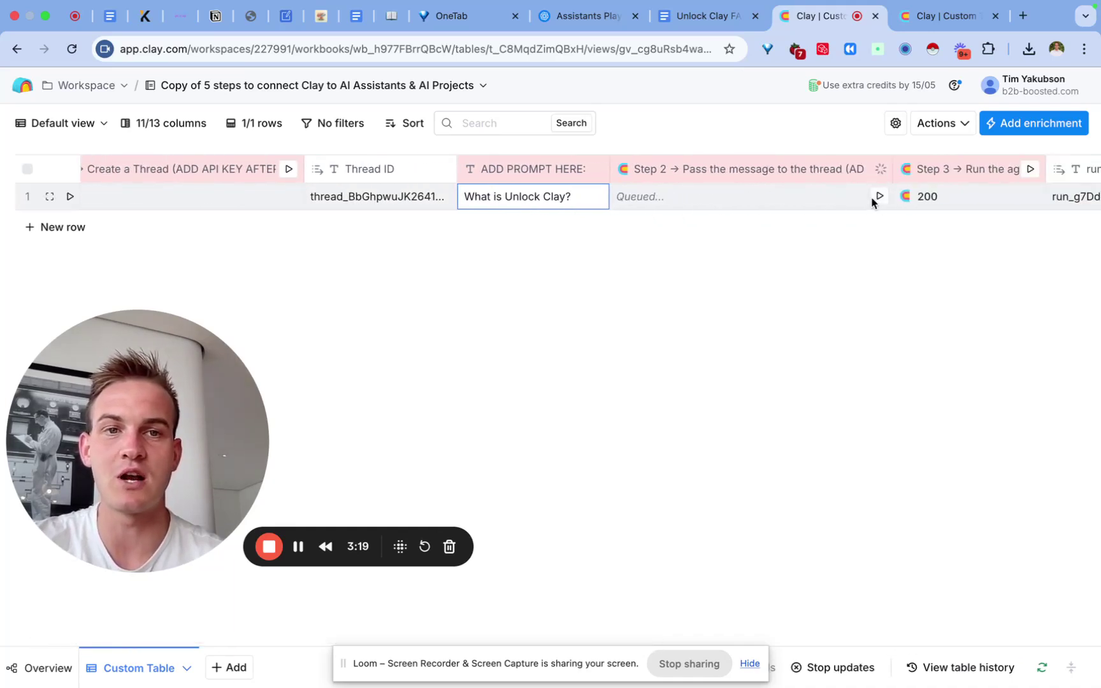
scroll(887, 198, "right", 5)
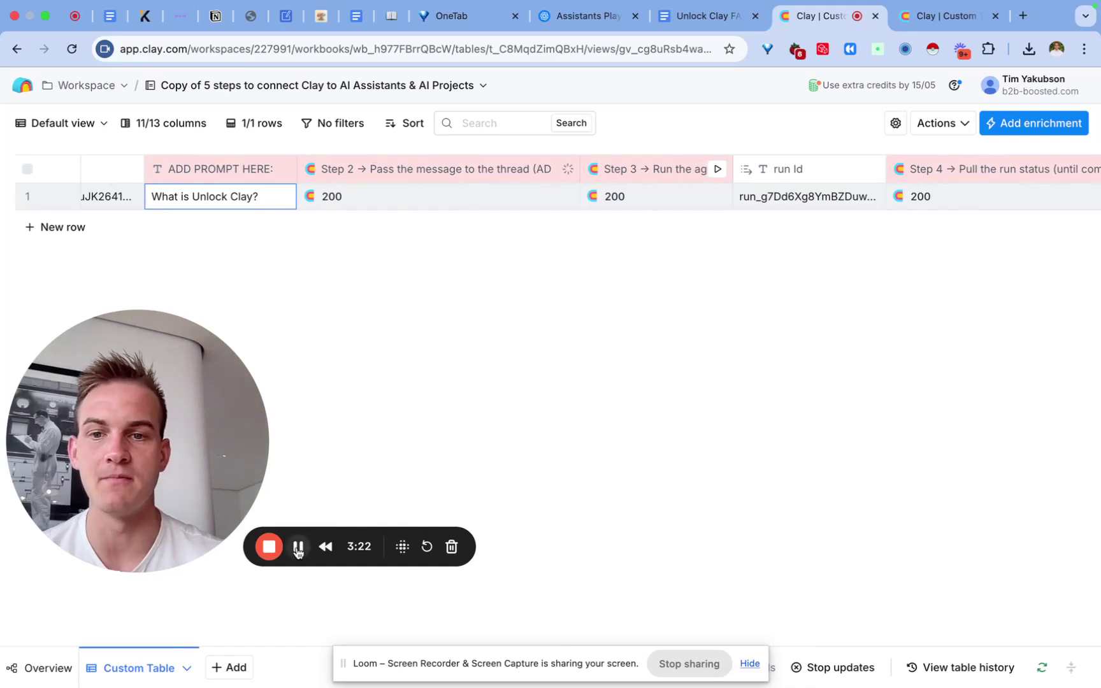
scroll(395, 212, "right", 3)
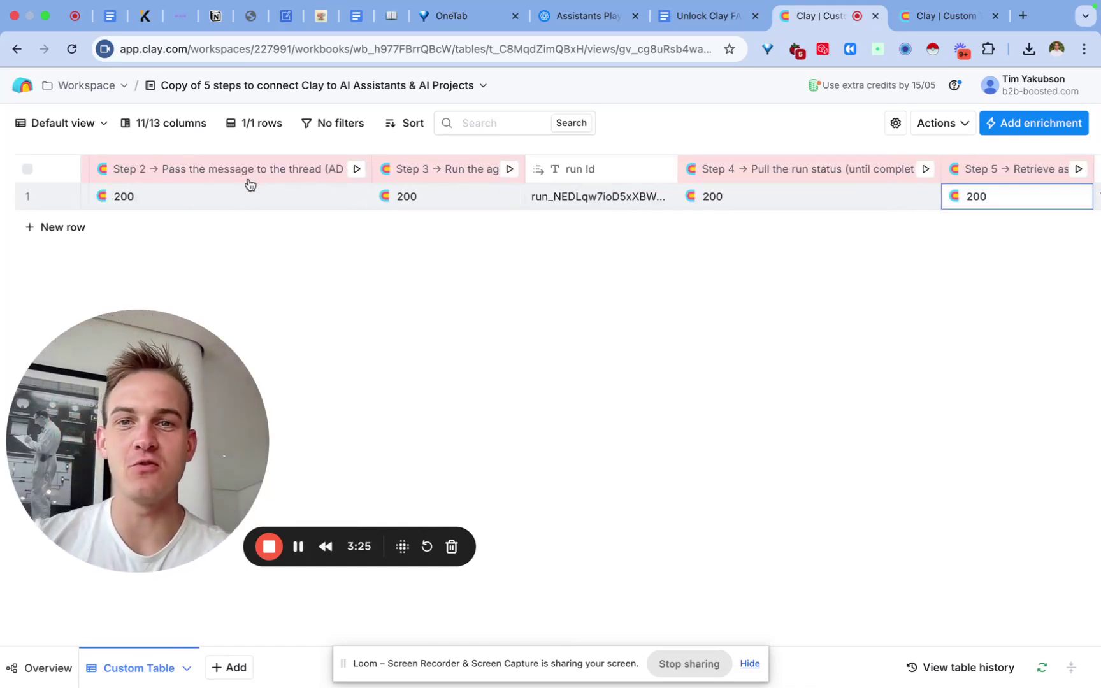
scroll(250, 183, "left", 2)
scroll(250, 184, "right", 8)
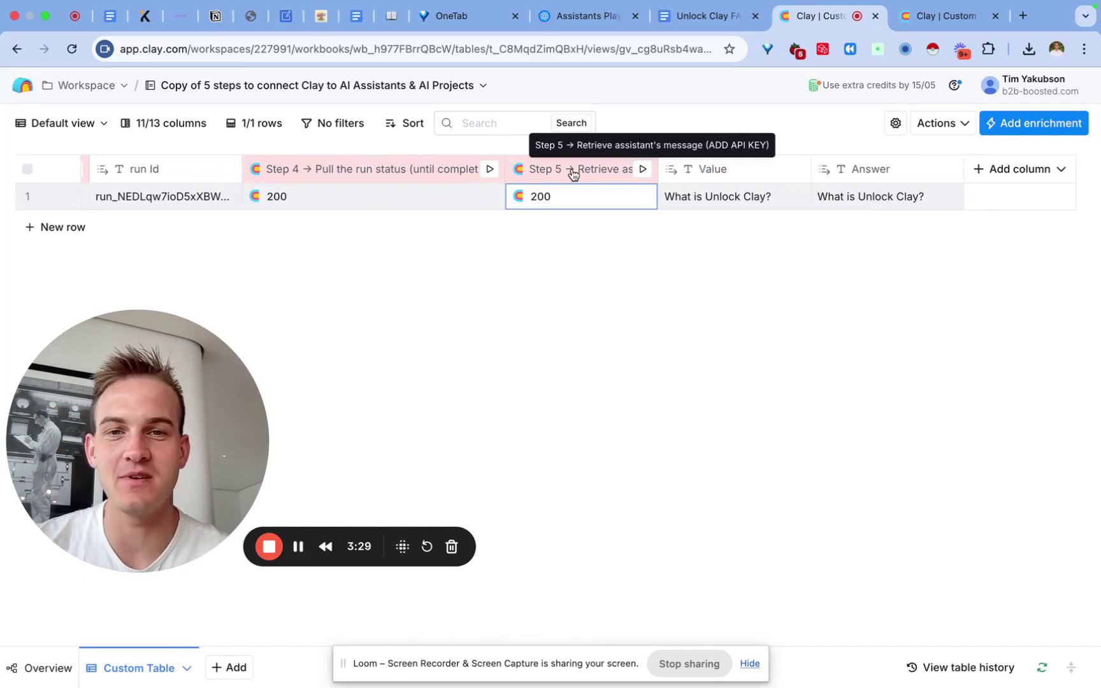
left_click(551, 202)
left_click(758, 205)
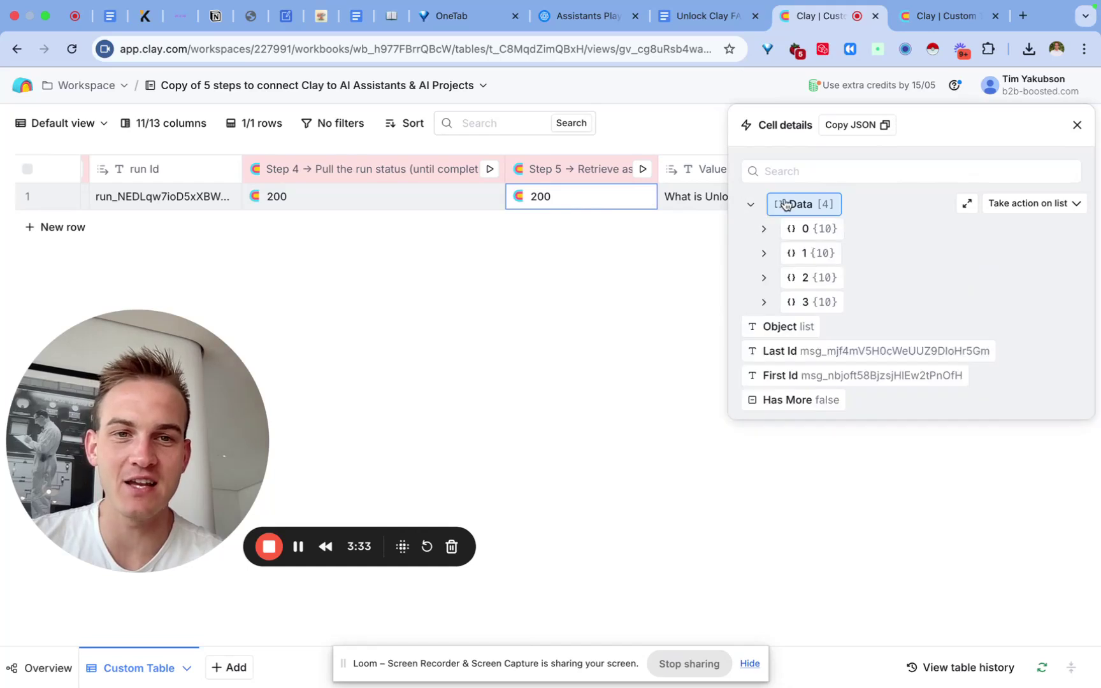
left_click(804, 228)
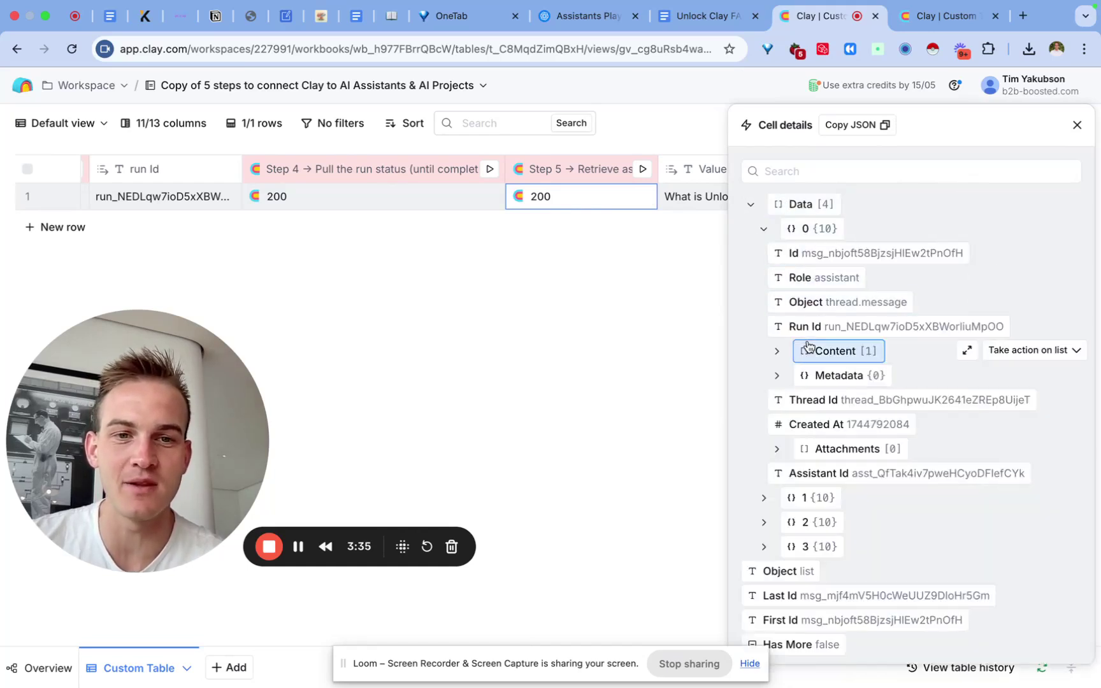
left_click(806, 497)
scroll(806, 498, "down", 4)
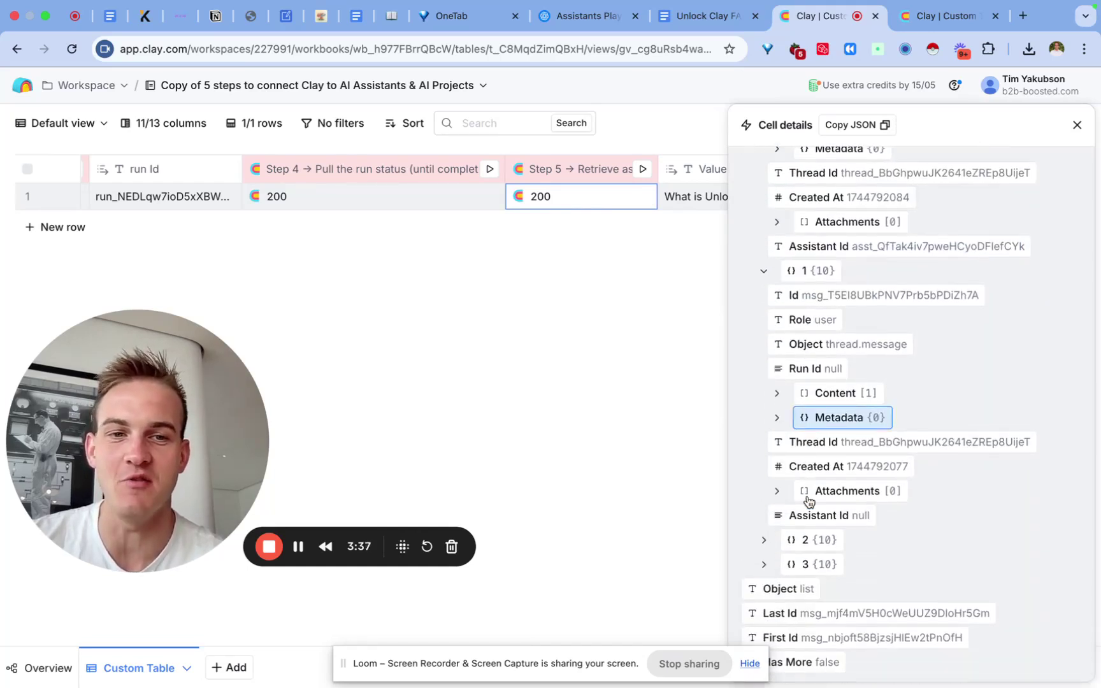
left_click(845, 401)
left_click(840, 418)
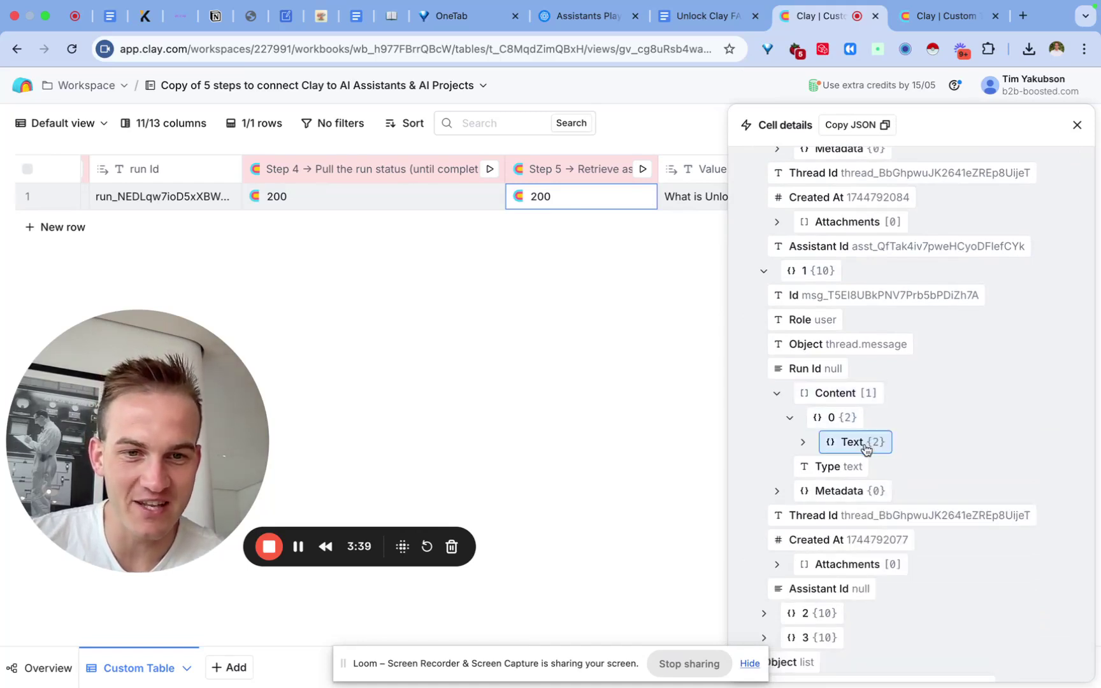
left_click(850, 442)
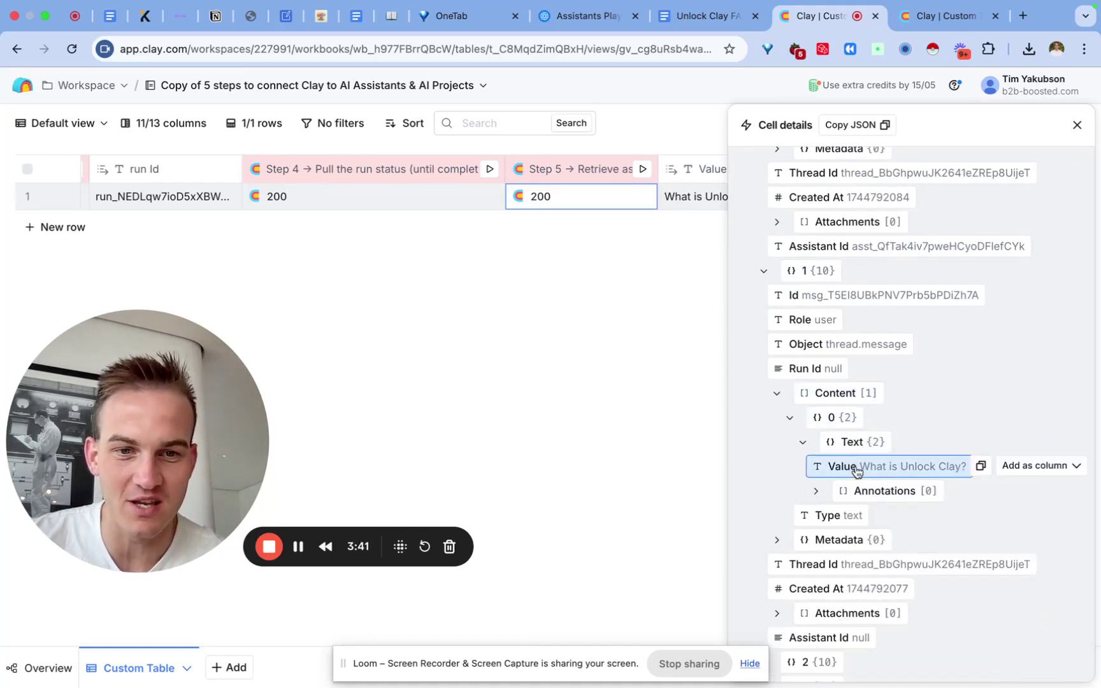
scroll(828, 525, "down", 2)
left_click(1076, 125)
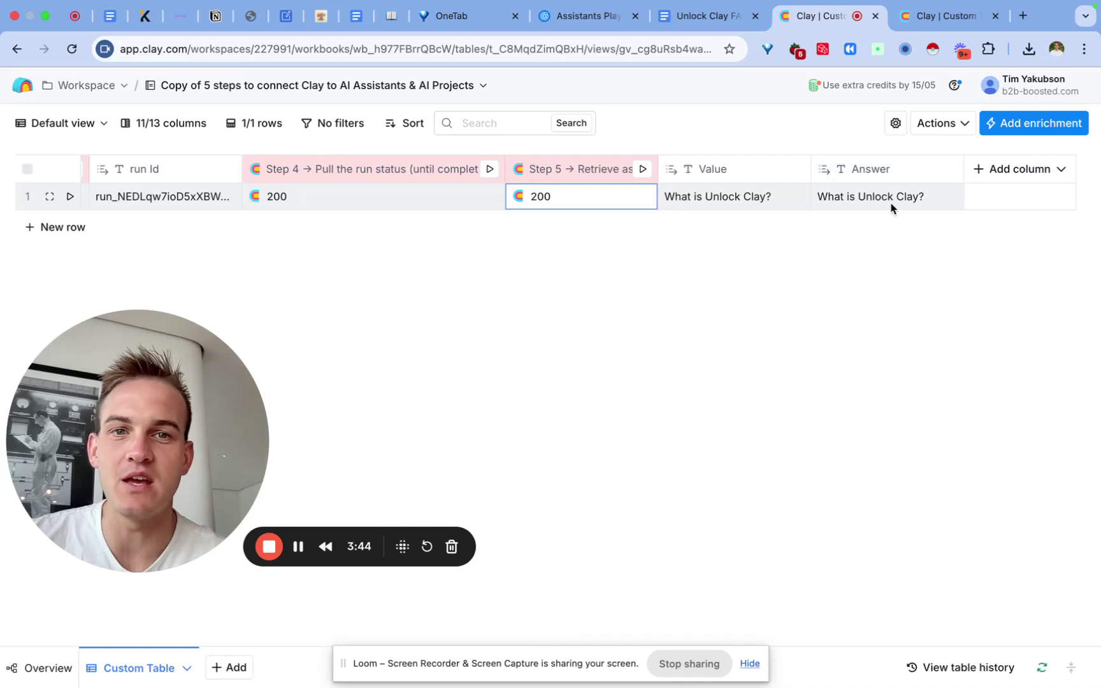
Search the Step 5 cell details for "unlock cla" and add the assistant's reply value from item 0 as a new column named "Answer".
left_click(607, 199)
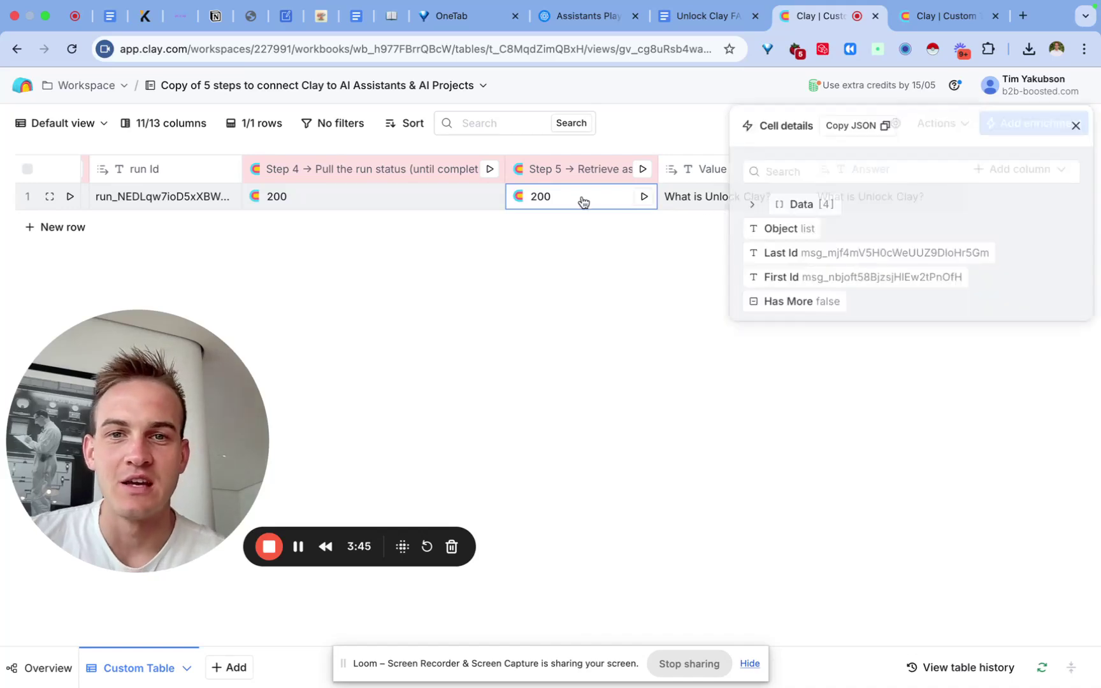
left_click(804, 205)
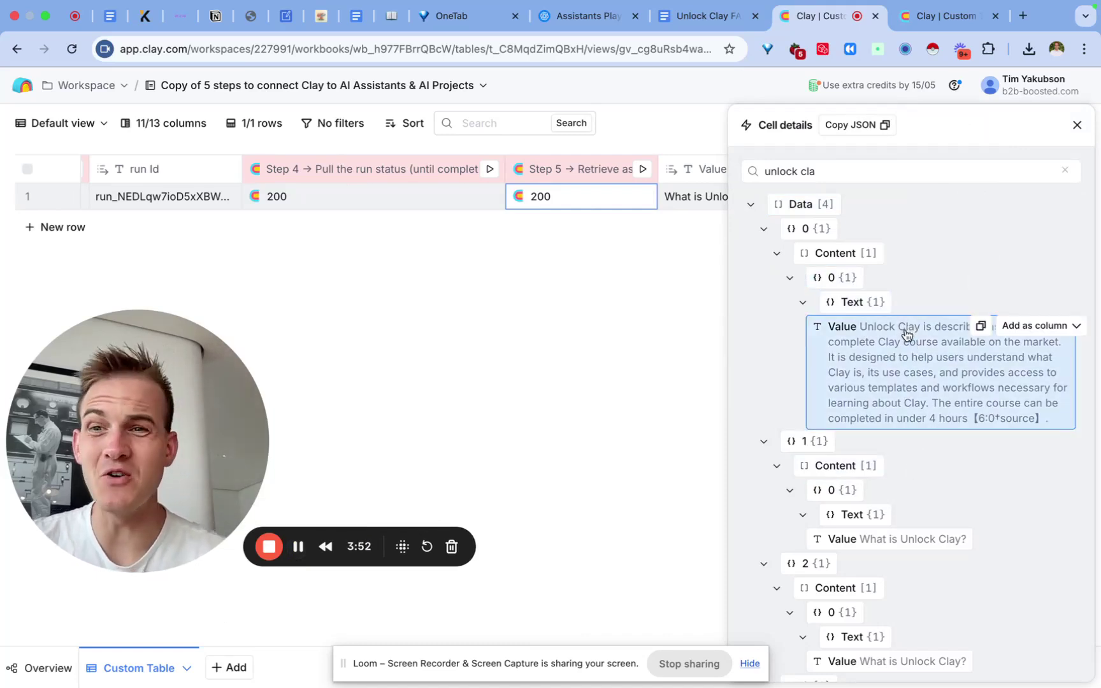
left_click(1033, 326)
triple_click(935, 376)
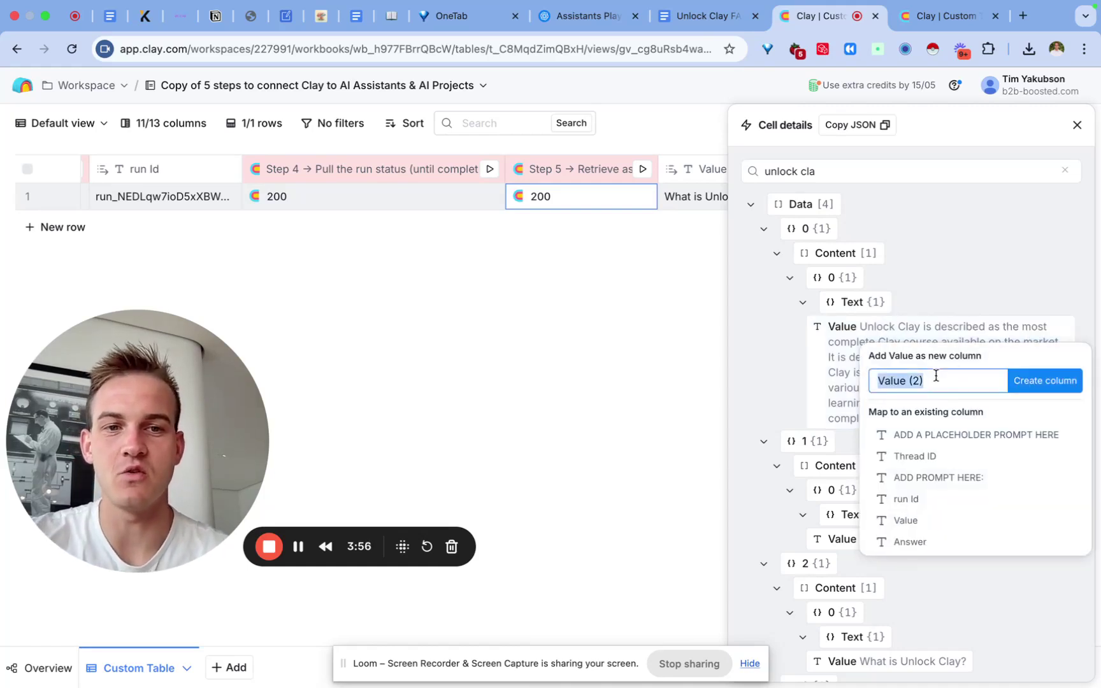
type("Answer")
left_click(1073, 381)
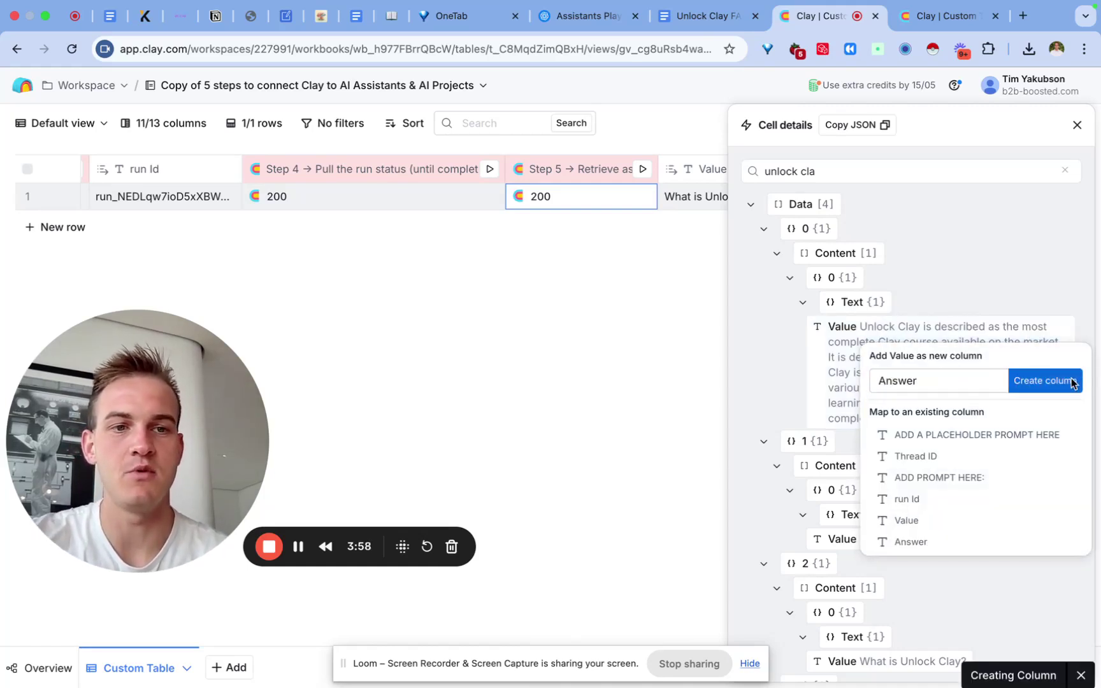
left_click(1076, 127)
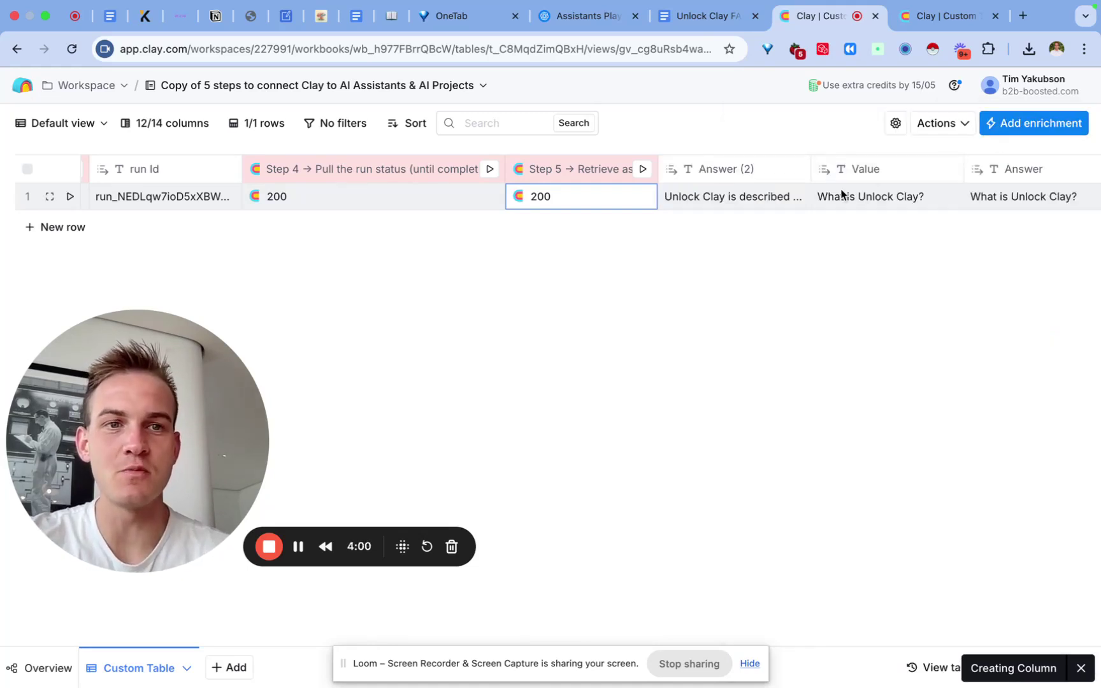
Open the Step 1 column's settings and select the existing API key after "Bearer" in the Authorization header.
scroll(841, 195, "right", 1)
scroll(841, 194, "right", 1)
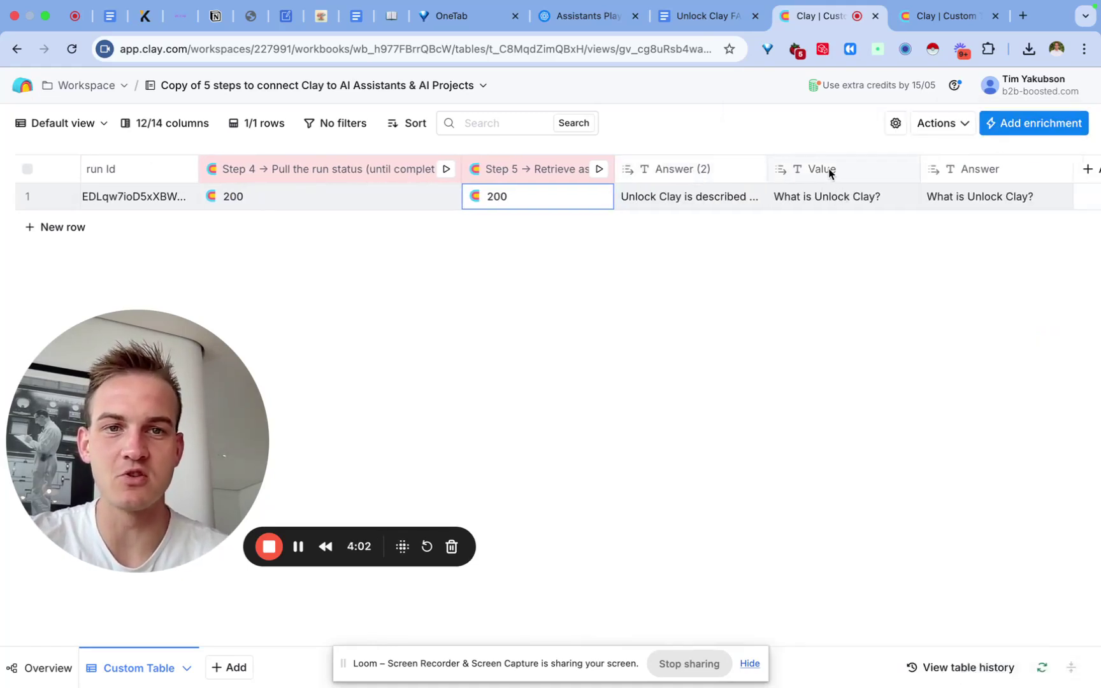
scroll(827, 172, "left", 10)
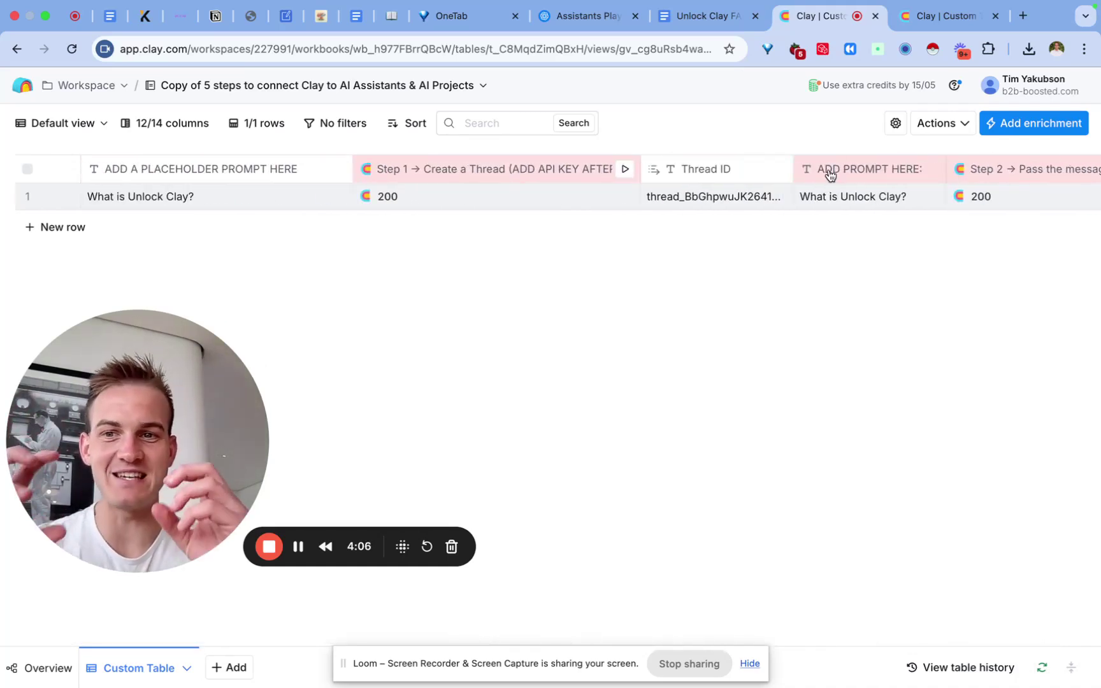
left_click(516, 167)
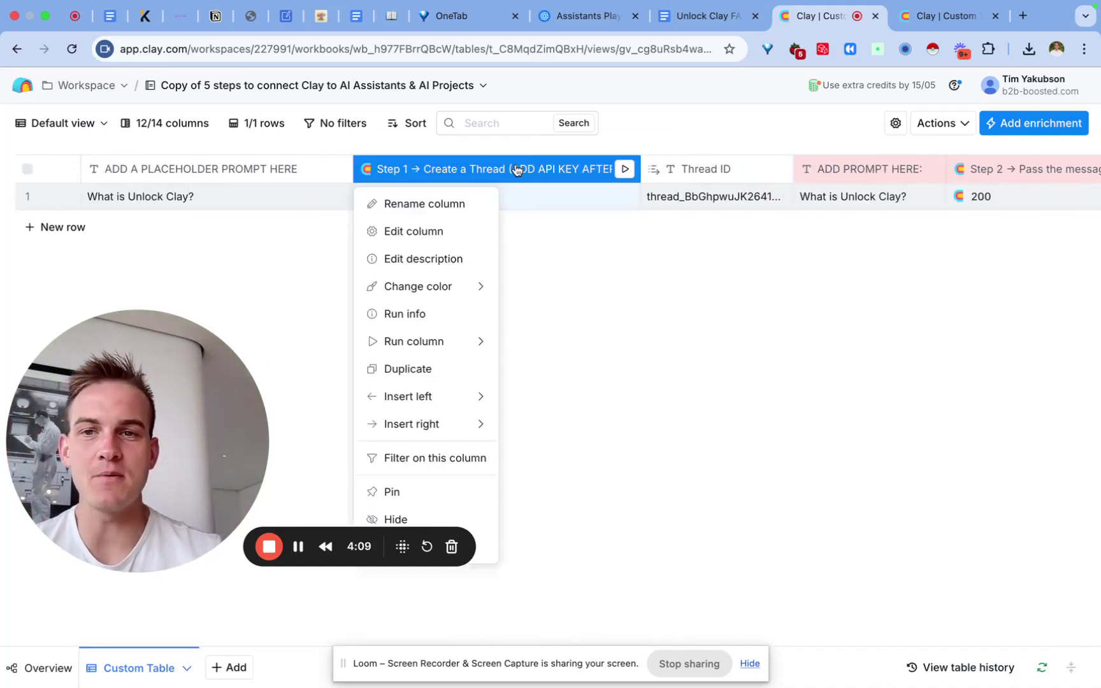
left_click(299, 347)
left_click(447, 174)
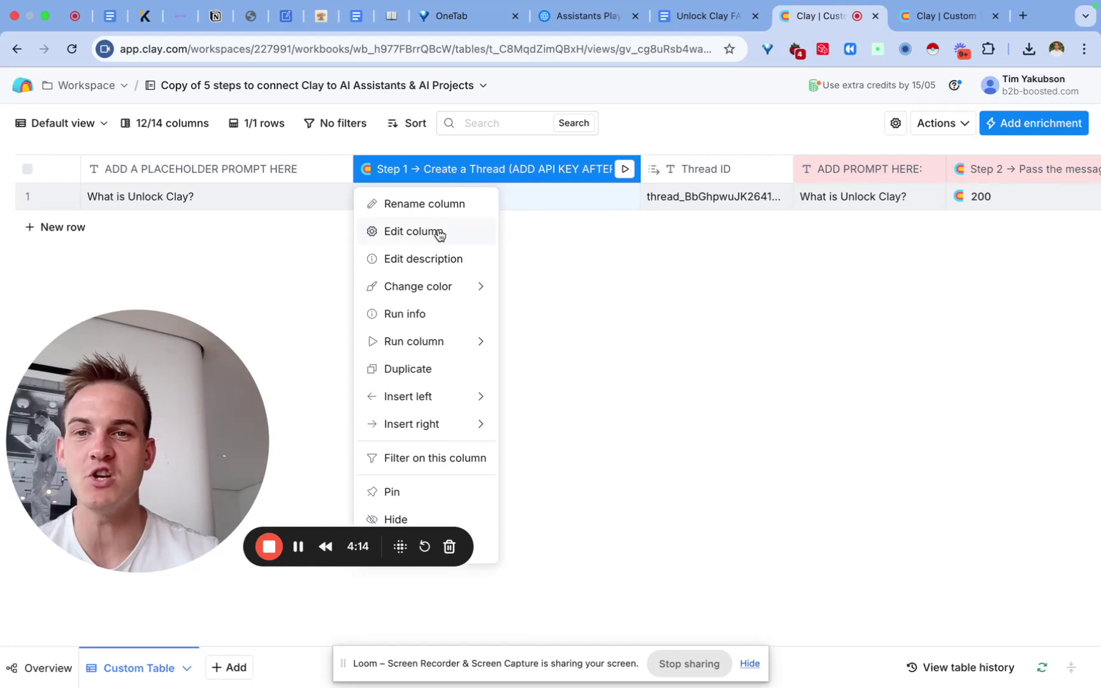
left_click(439, 233)
scroll(929, 416, "down", 10)
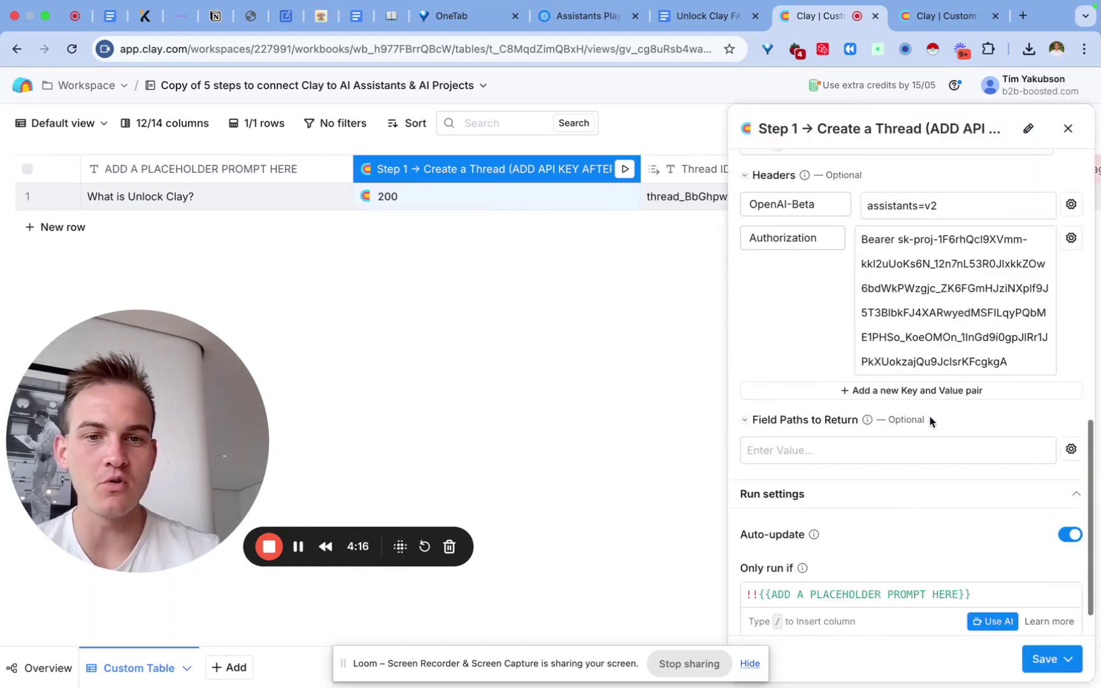
scroll(929, 416, "up", 2)
left_click_drag(898, 236, 1006, 359)
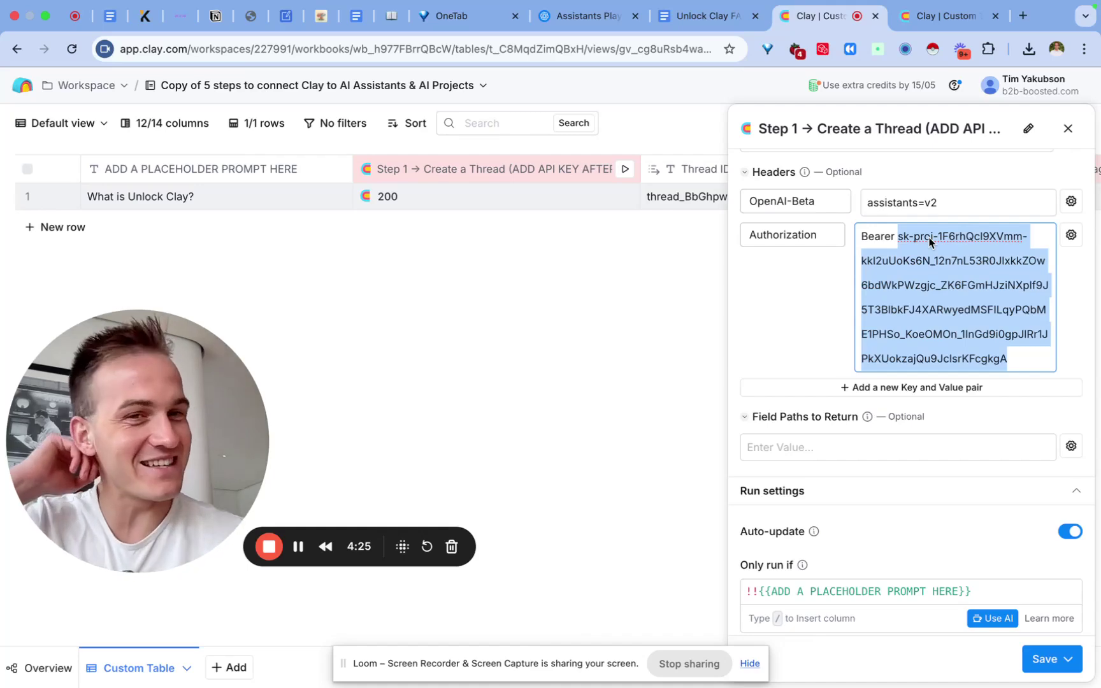
Switch to the OpenAI platform, create a new secret key named "test 3" for Default project, and copy it.
left_click(561, 16)
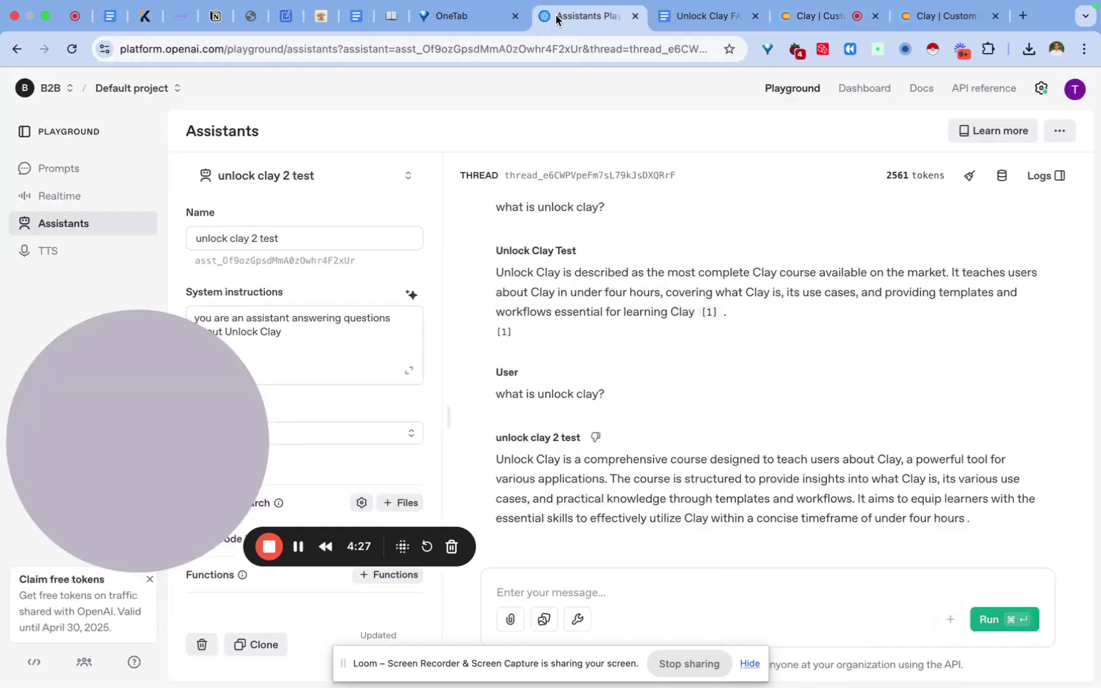
left_click(1042, 89)
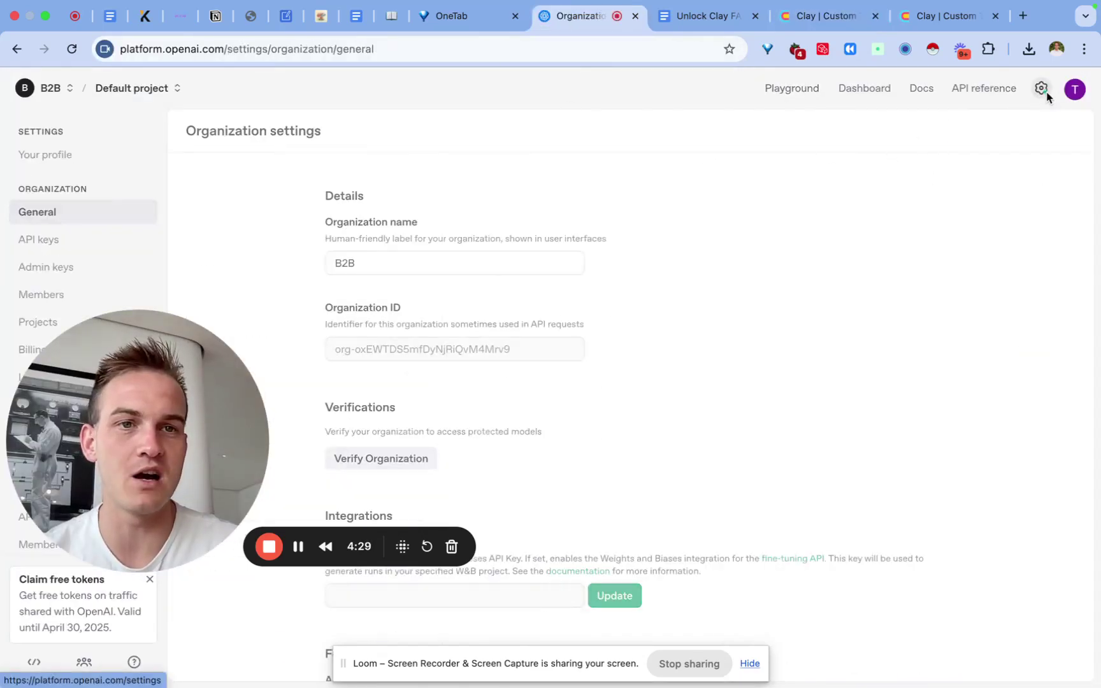
left_click(37, 243)
left_click(946, 131)
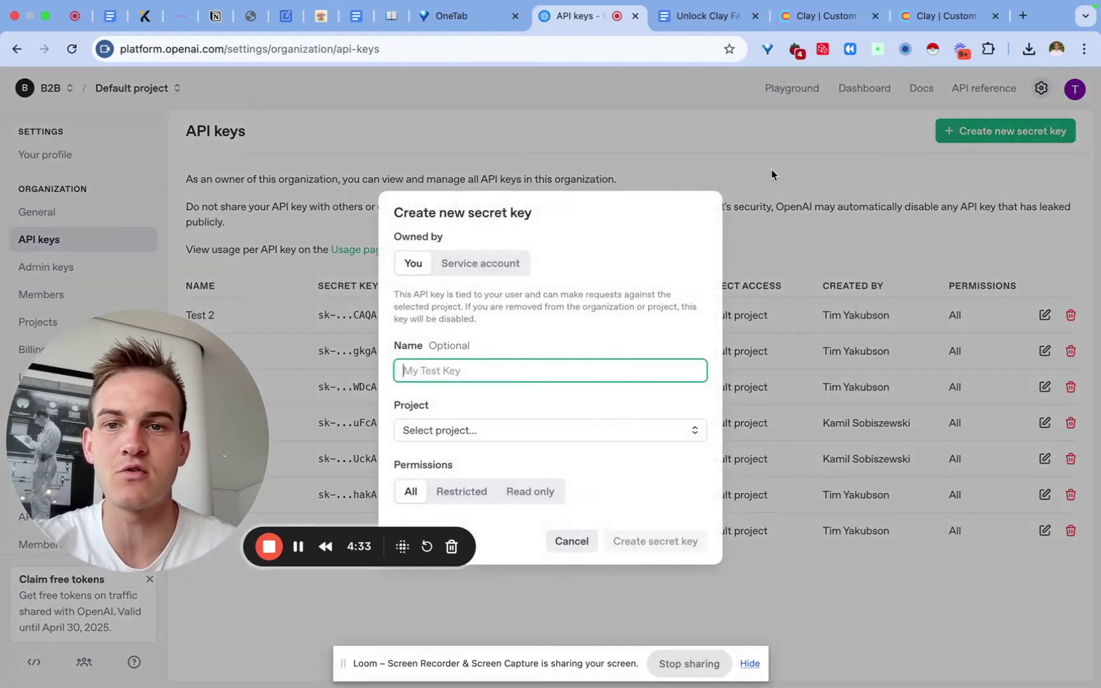
type("test 3")
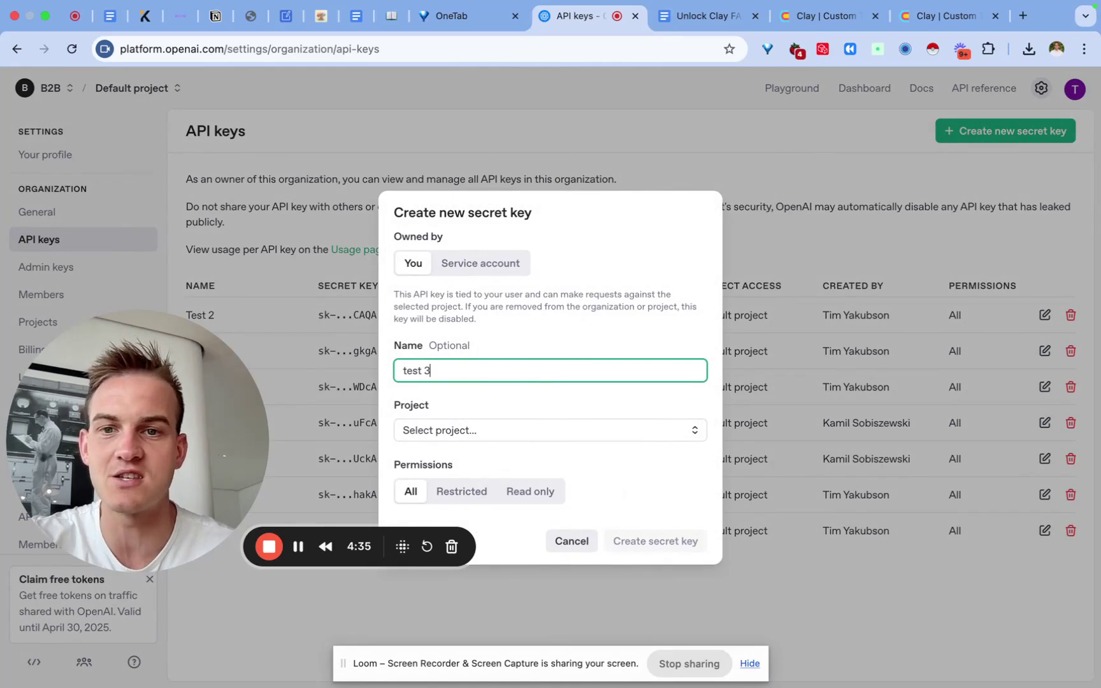
left_click(508, 433)
left_click(494, 462)
left_click(647, 540)
left_click(668, 392)
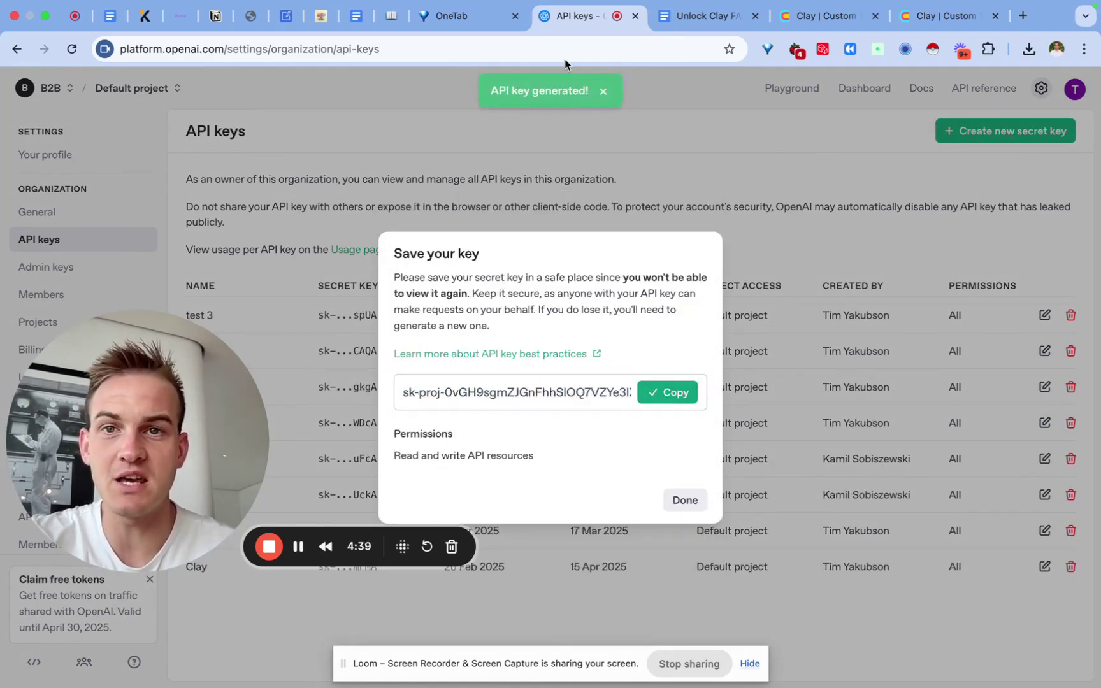
Back in Clay, replace the API key after "Bearer" in Step 1's Authorization header with the copied key and save the column.
left_click(824, 16)
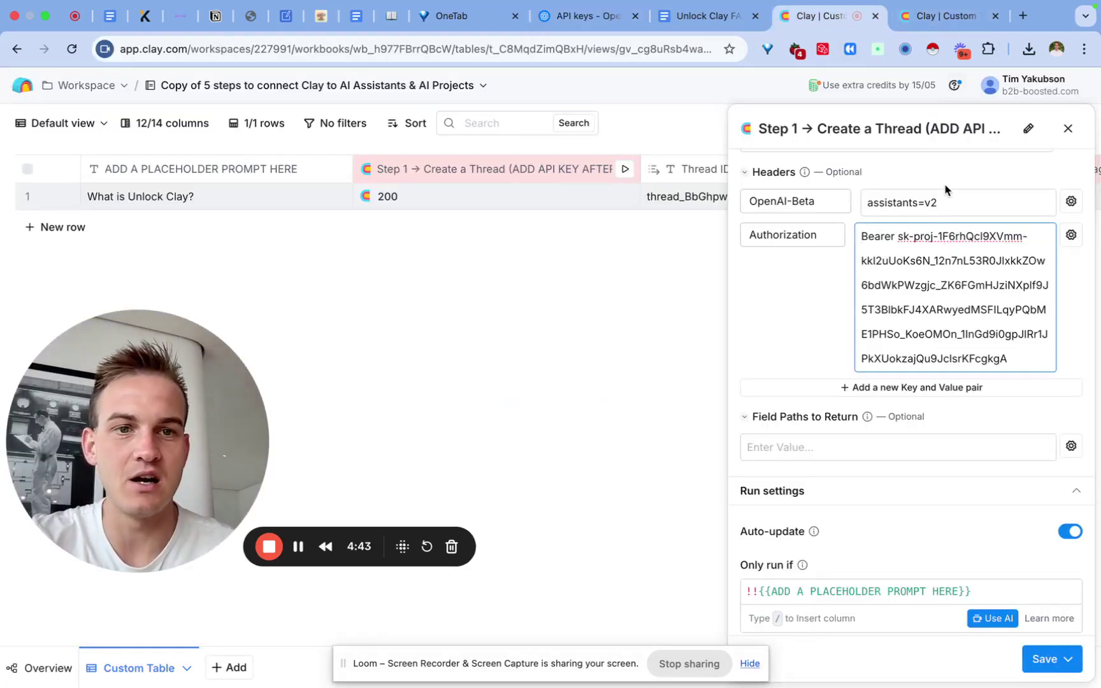
left_click(929, 19)
left_click(824, 16)
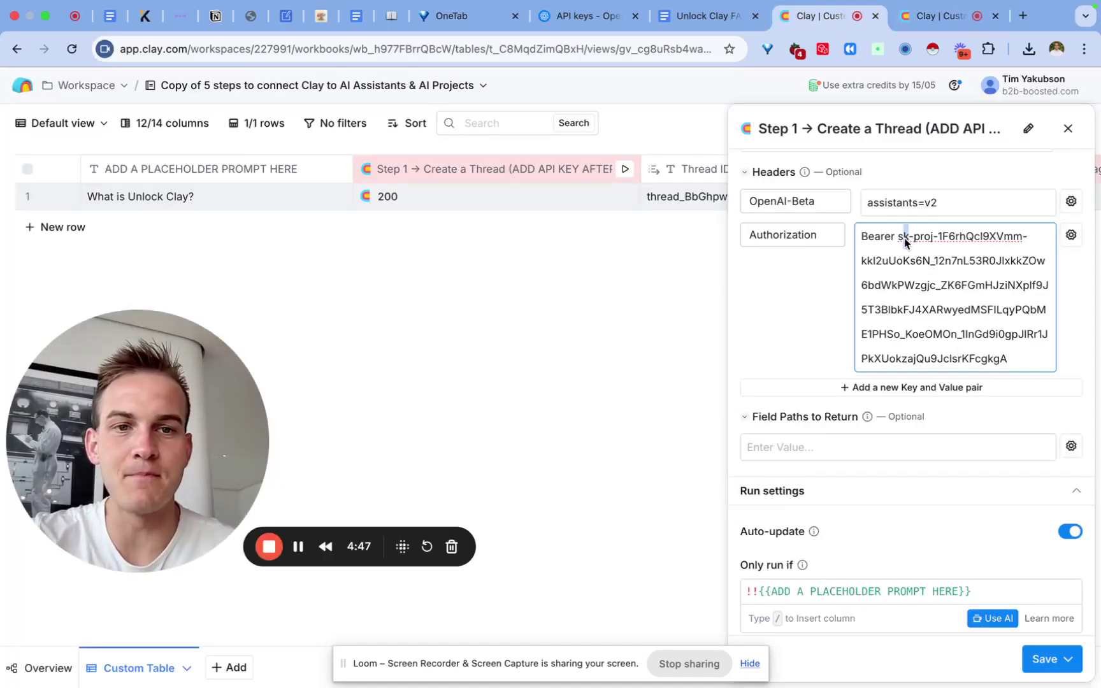
left_click_drag(899, 238, 1012, 367)
key("super+v")
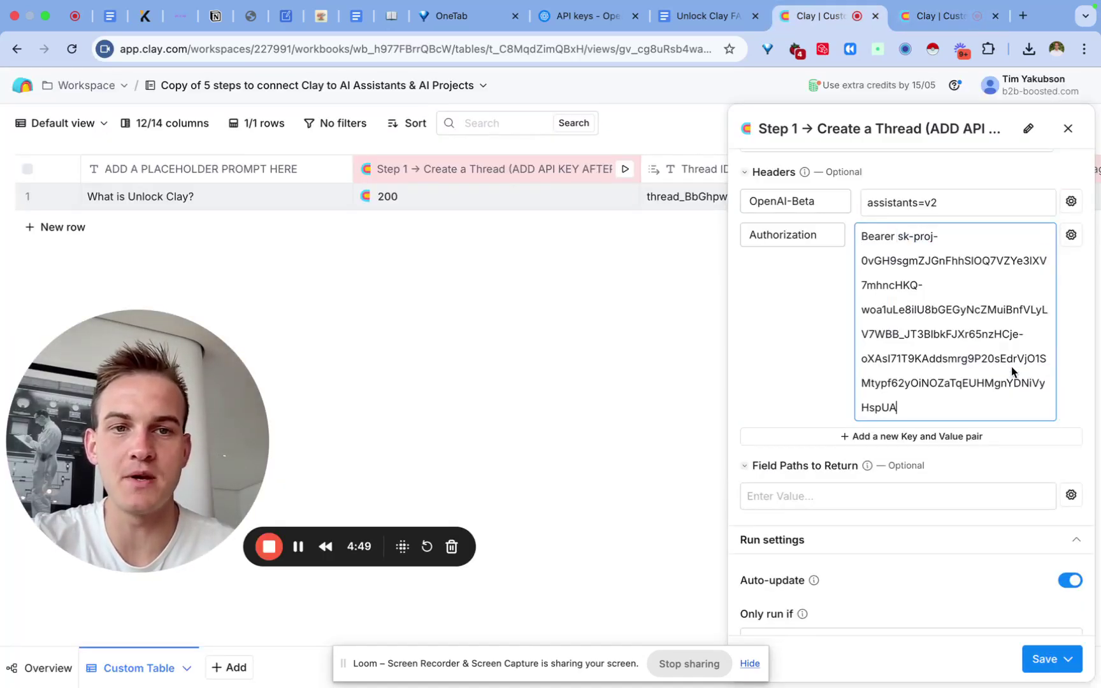
left_click_drag(895, 237, 846, 239)
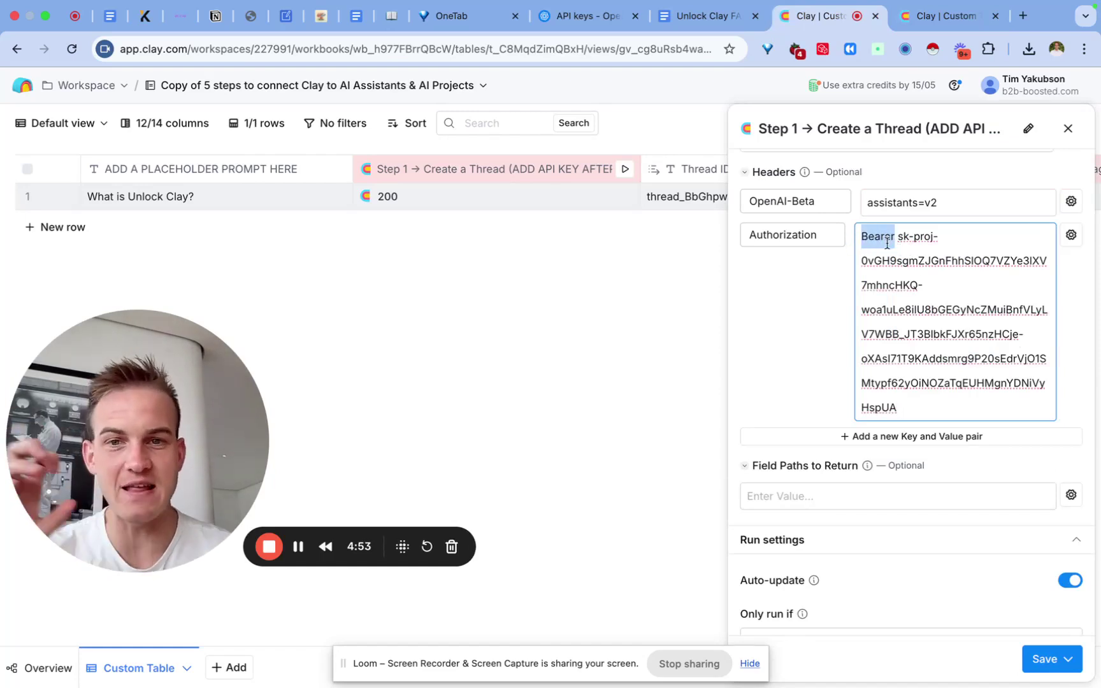
scroll(923, 285, "up", 5)
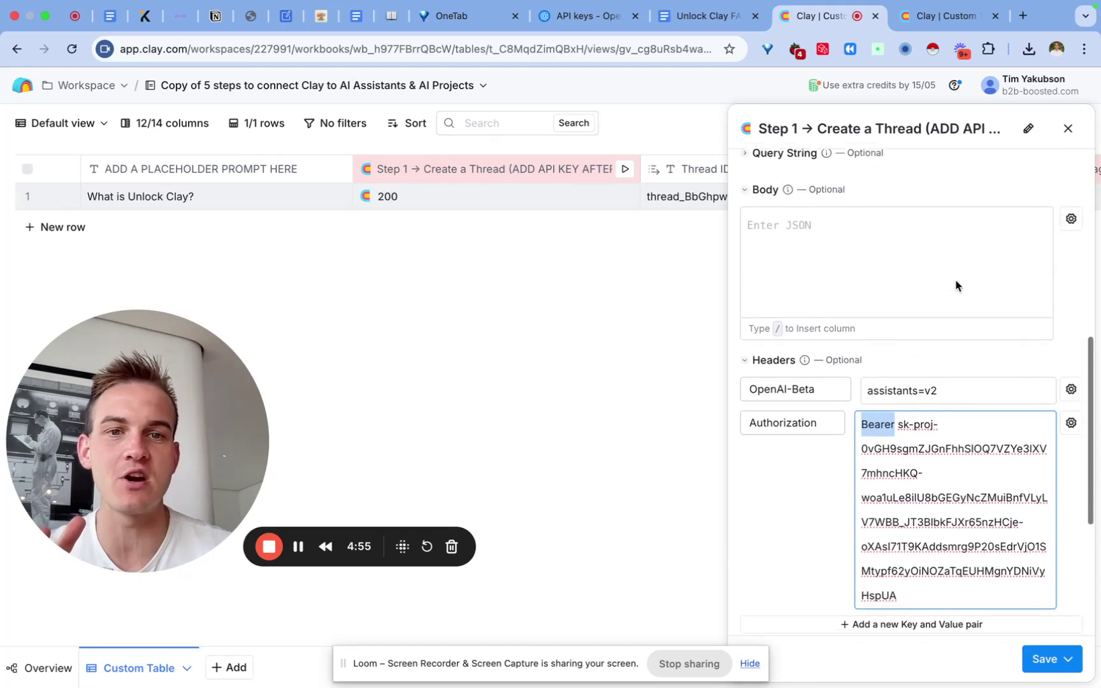
scroll(935, 459, "up", 3)
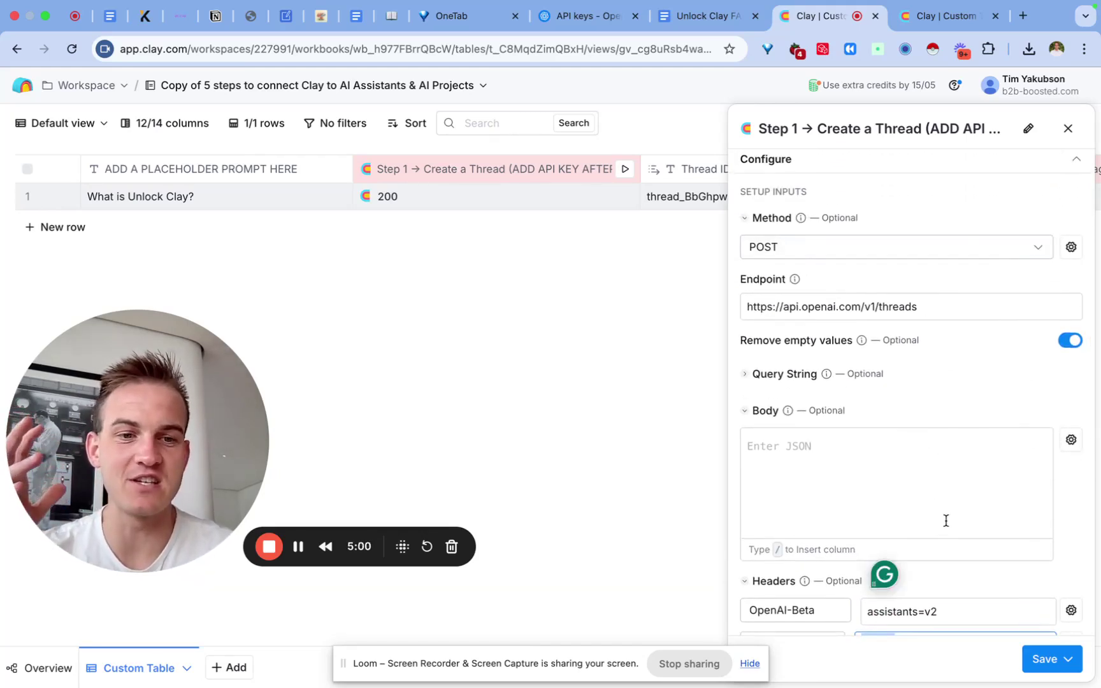
left_click(1052, 669)
left_click(995, 623)
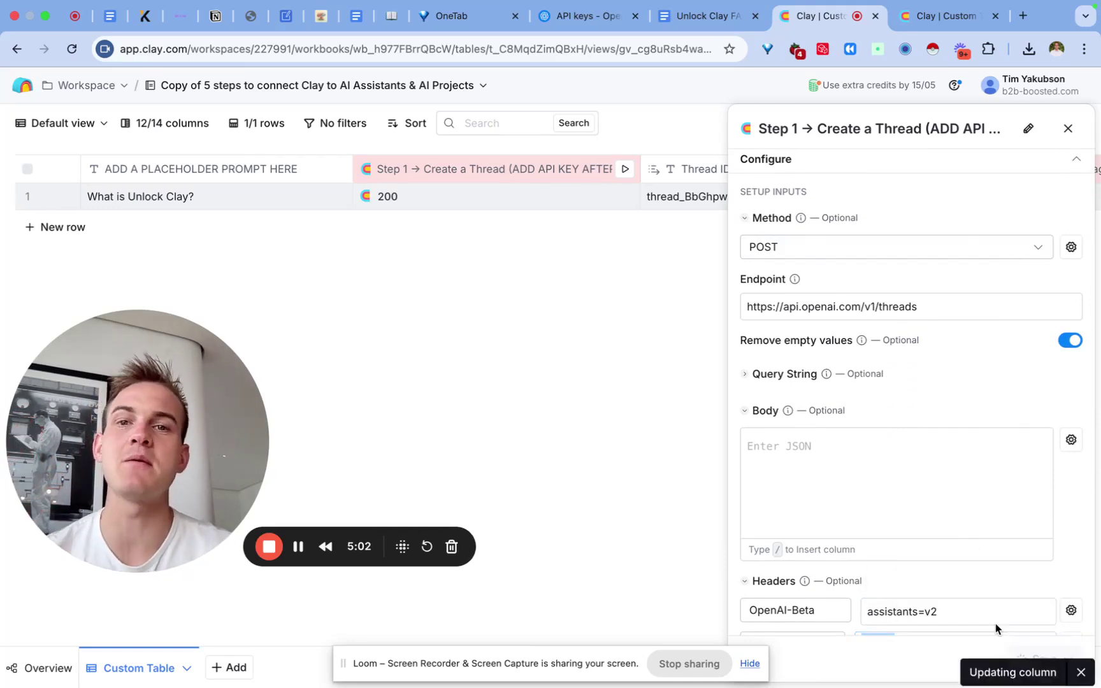
Examine the Step 2 column's endpoint, message body and header settings.
scroll(571, 189, "right", 3)
left_click(896, 171)
left_click(525, 237)
scroll(910, 478, "down", 6)
scroll(907, 459, "up", 2)
scroll(879, 257, "up", 3)
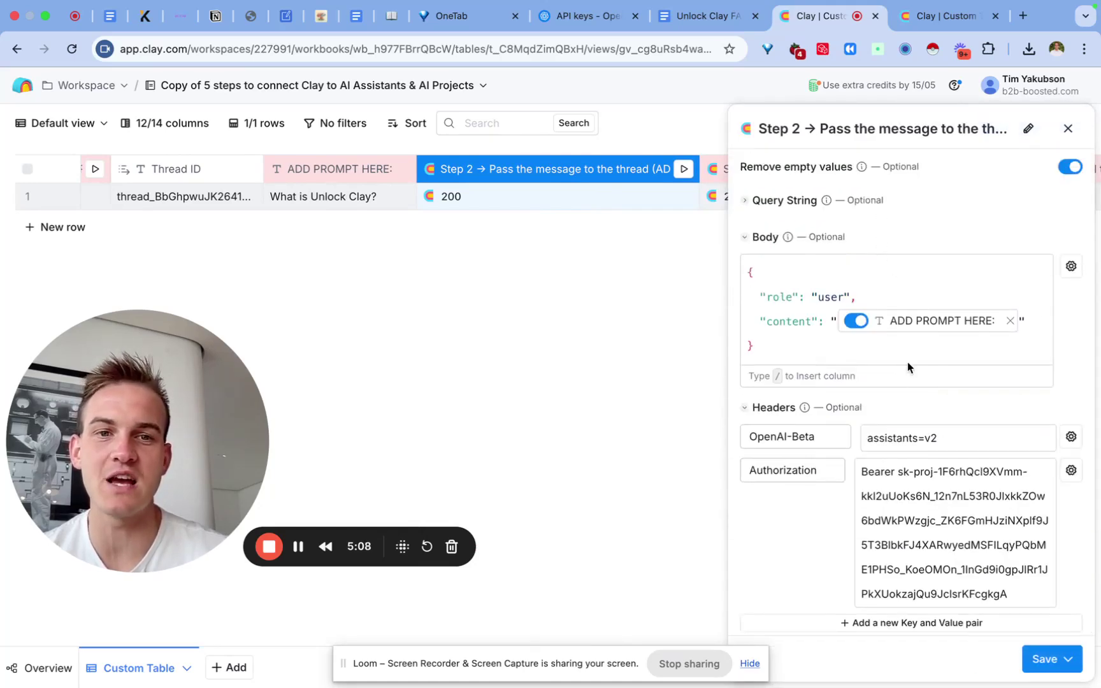
scroll(907, 362, "up", 6)
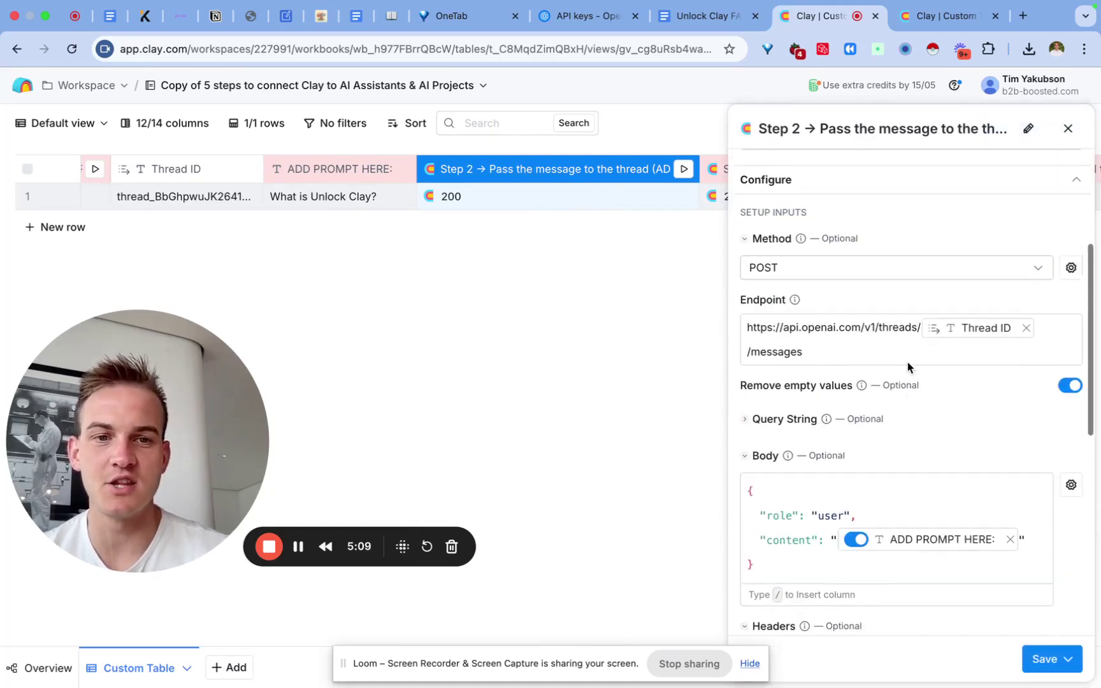
left_click(1068, 129)
Review the Step 3 "Run the agent!" column's settings and copy the assistant_id value from its body.
scroll(822, 185, "right", 4)
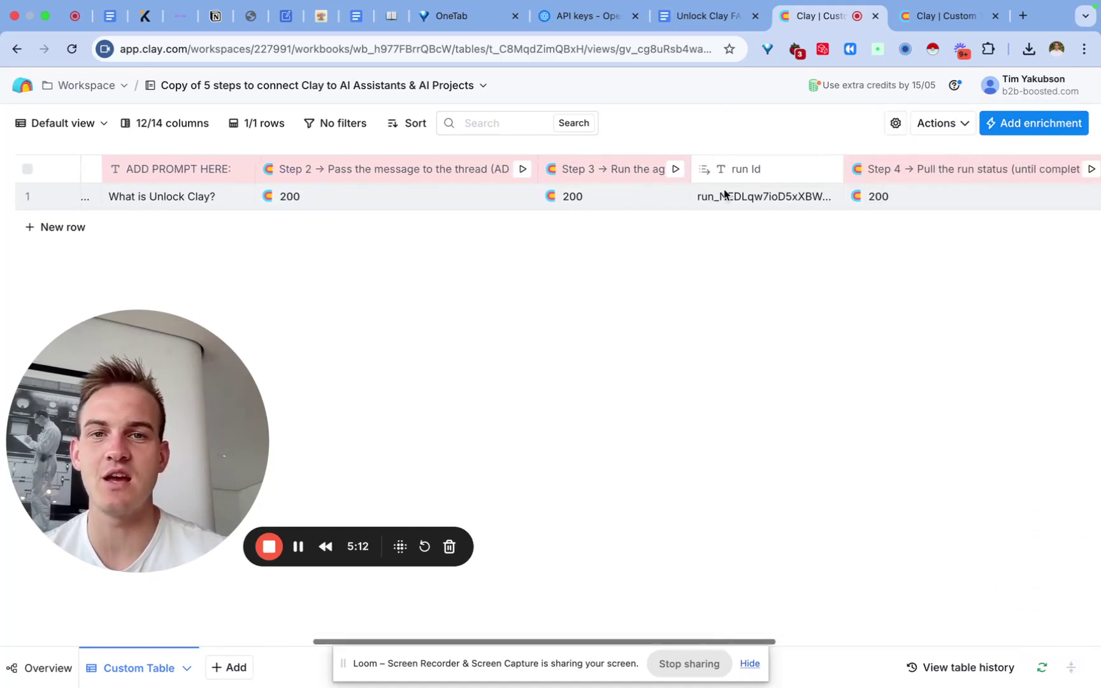
left_click(607, 179)
left_click(568, 242)
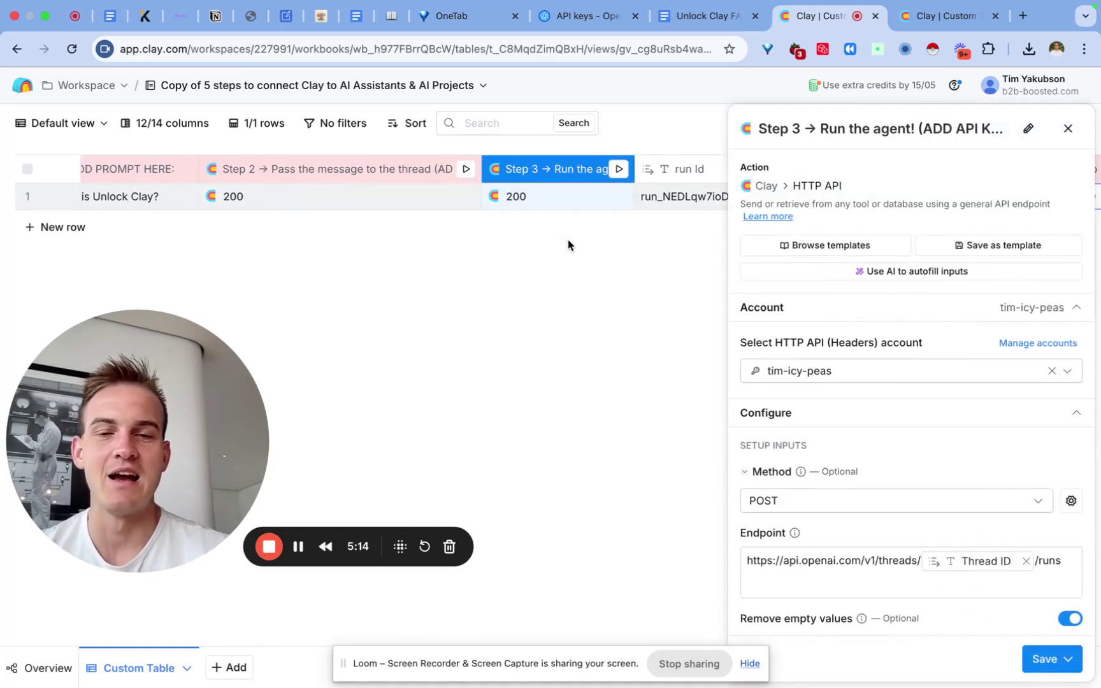
scroll(895, 507, "down", 7)
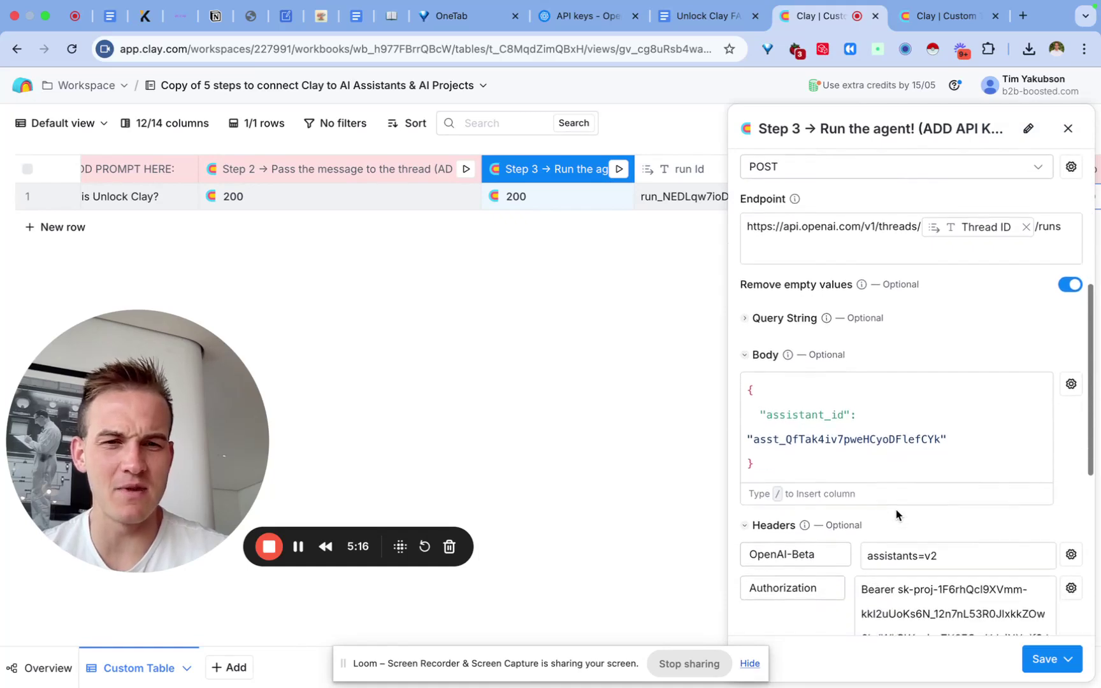
scroll(830, 360, "up", 5)
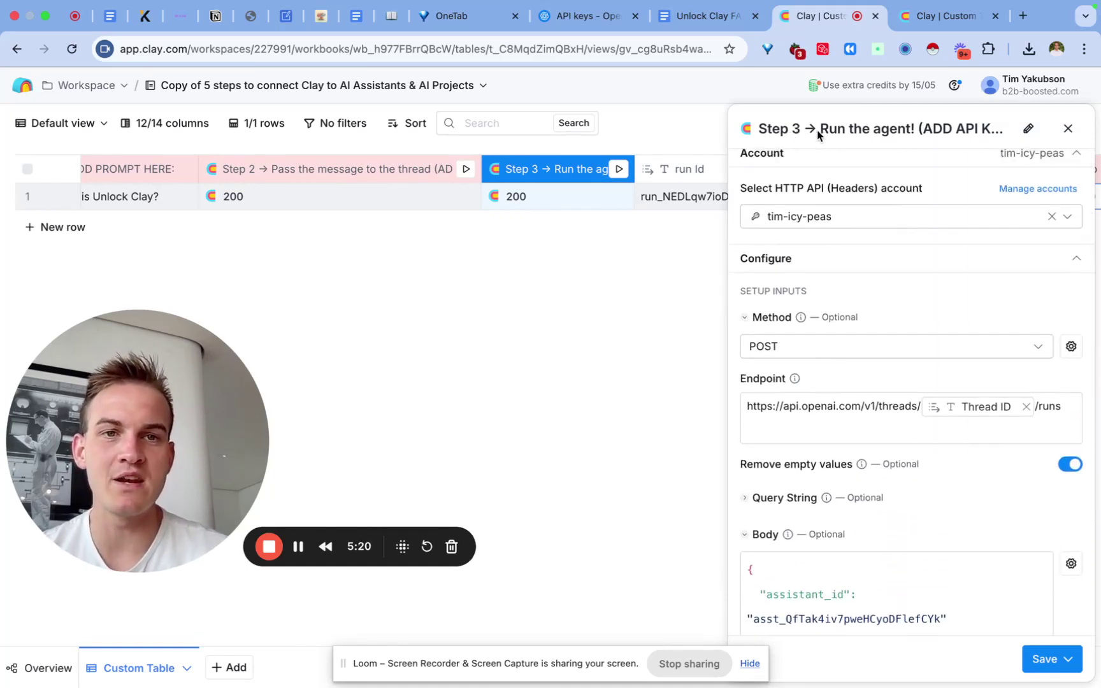
left_click_drag(816, 129, 899, 133)
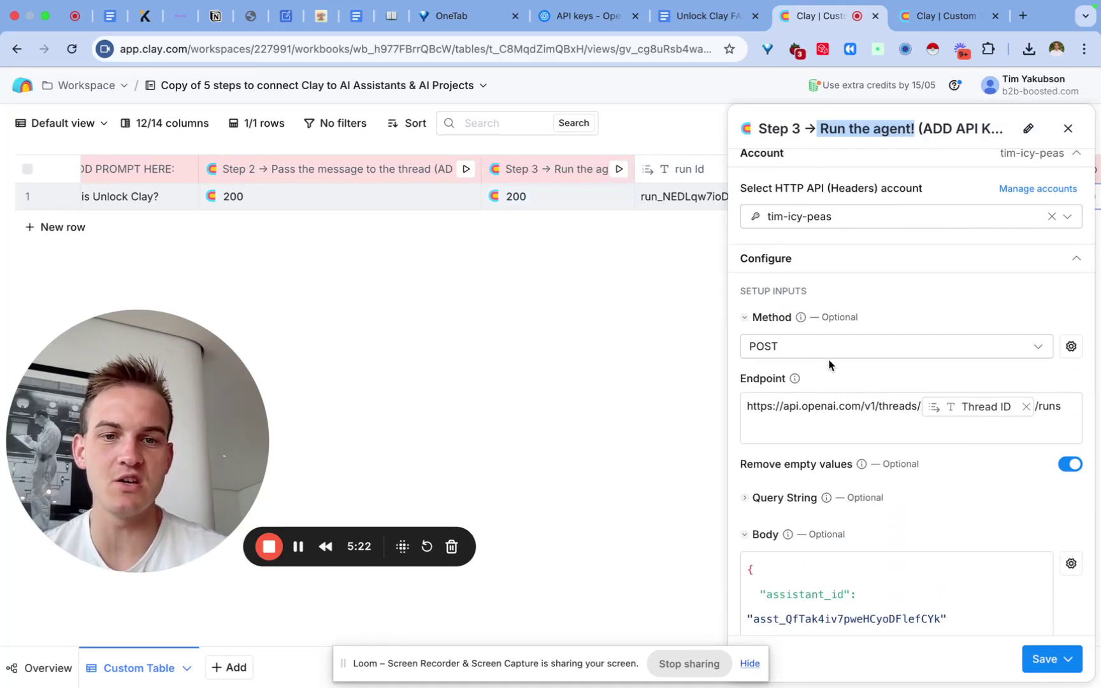
scroll(830, 364, "down", 5)
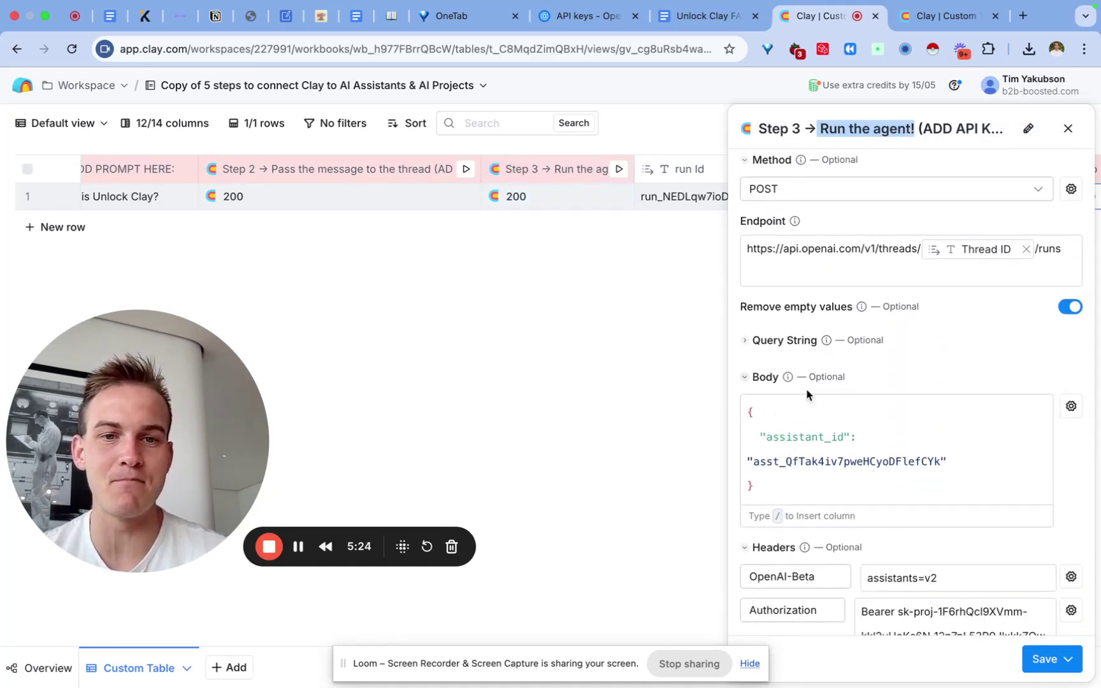
left_click_drag(767, 439, 831, 439)
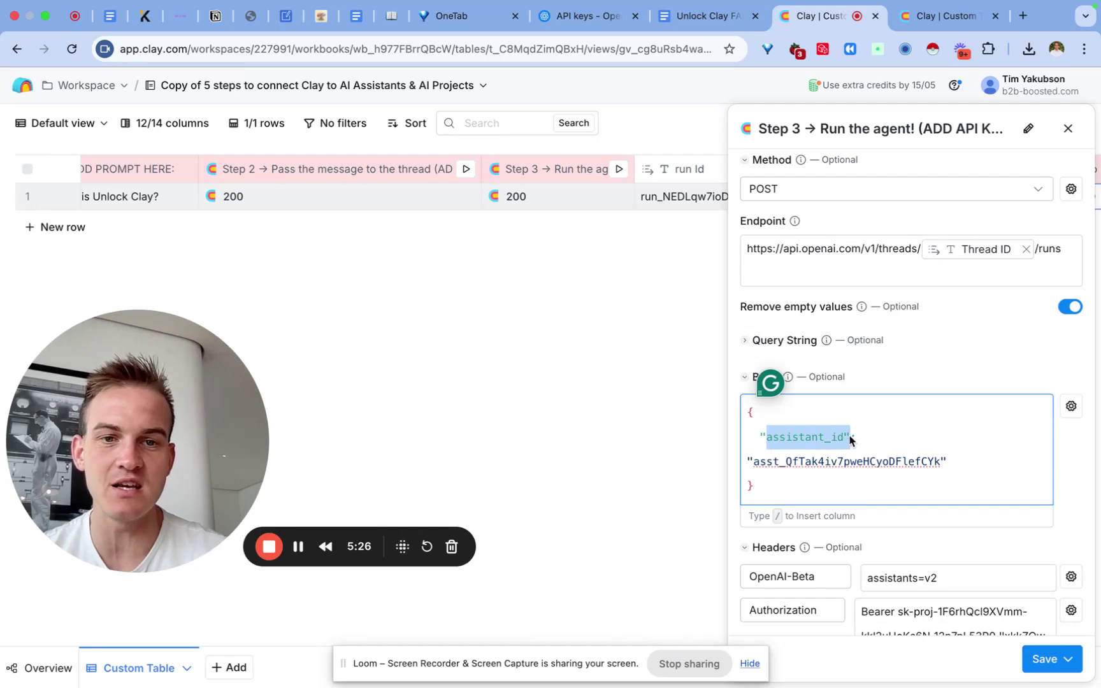
left_click_drag(754, 468, 949, 474)
key("super+c")
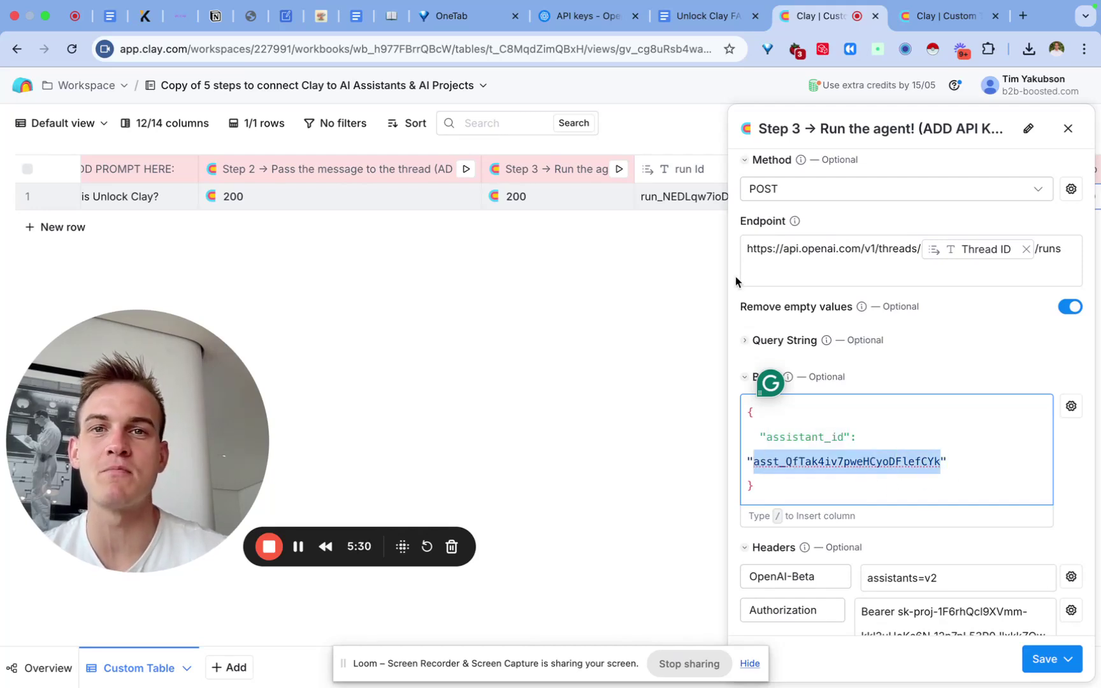
Switch to the OpenAI platform, dismiss the new key's dialog, and open the Assistants section of the Playground.
left_click(579, 23)
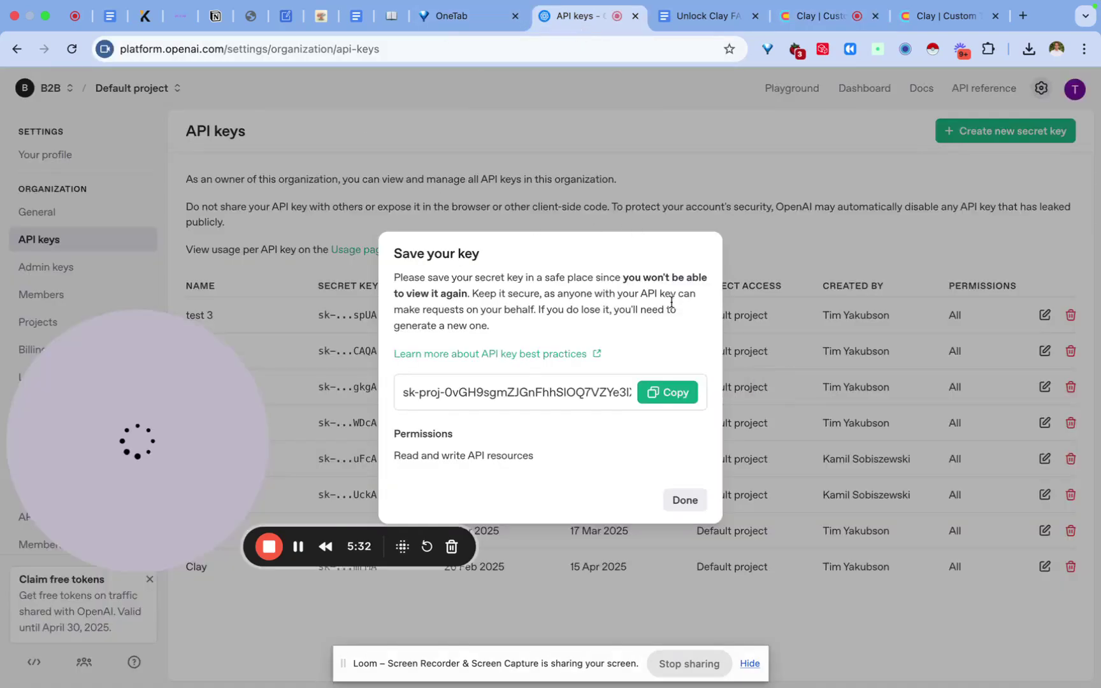
left_click(689, 501)
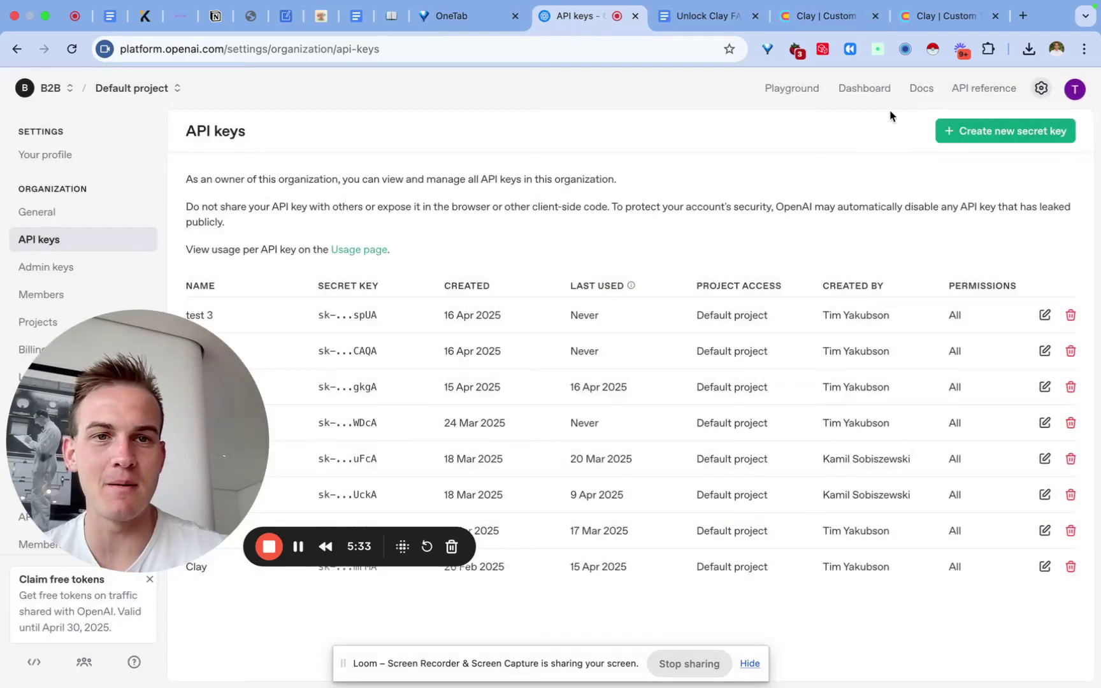
left_click(974, 99)
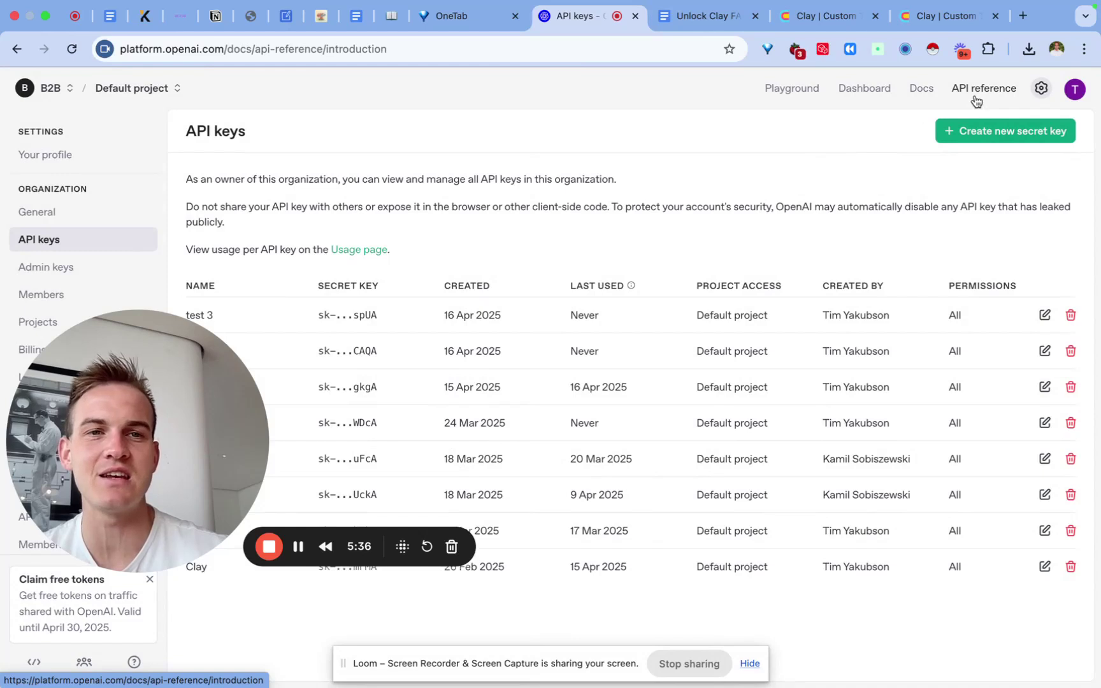
left_click(787, 89)
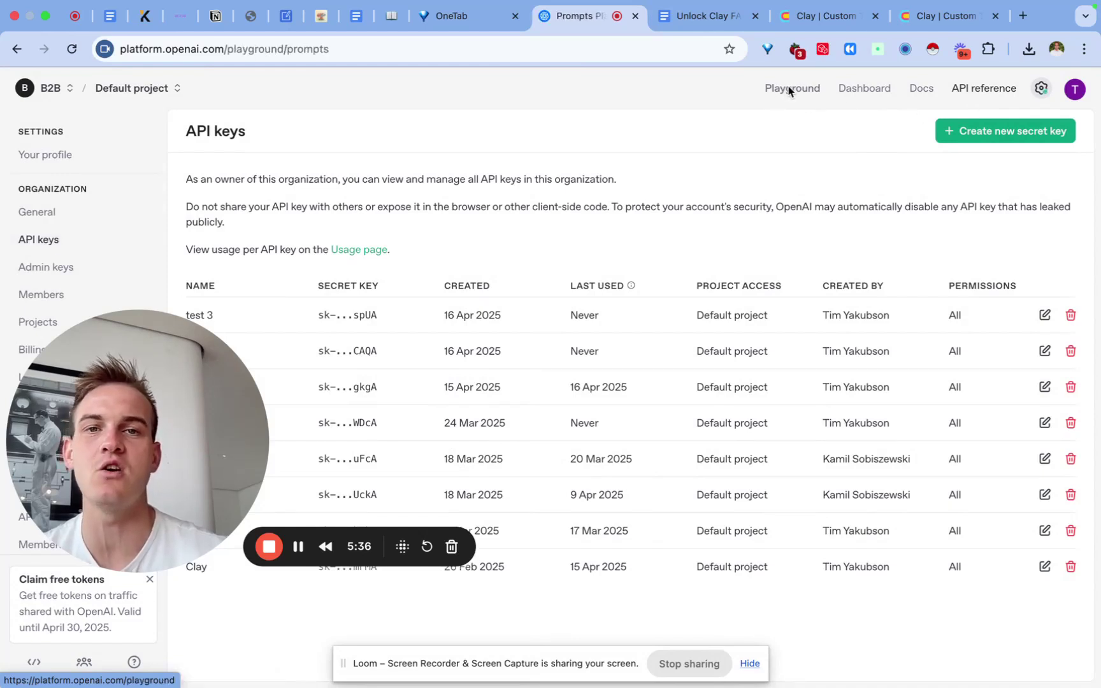
left_click(519, 55)
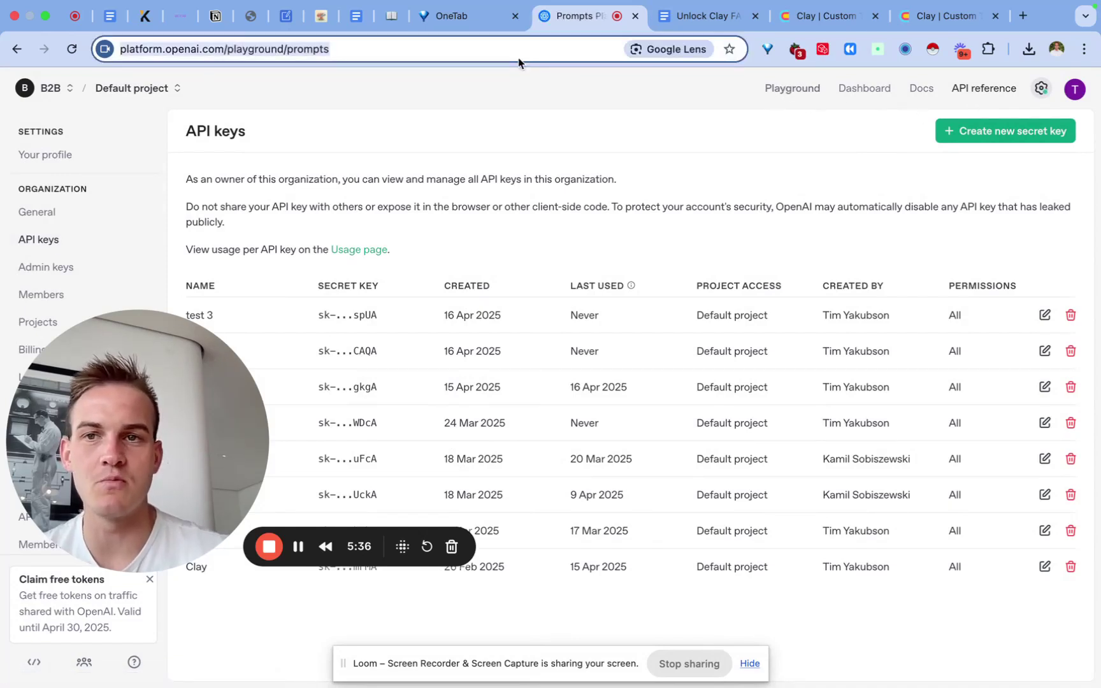
left_click(788, 90)
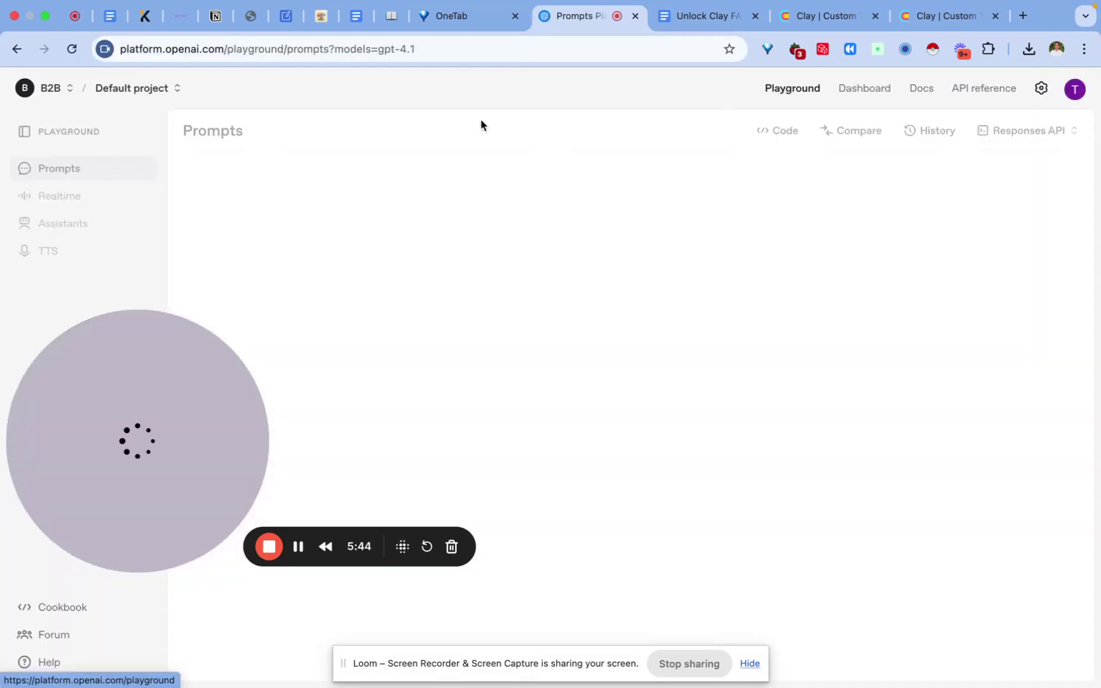
left_click(56, 225)
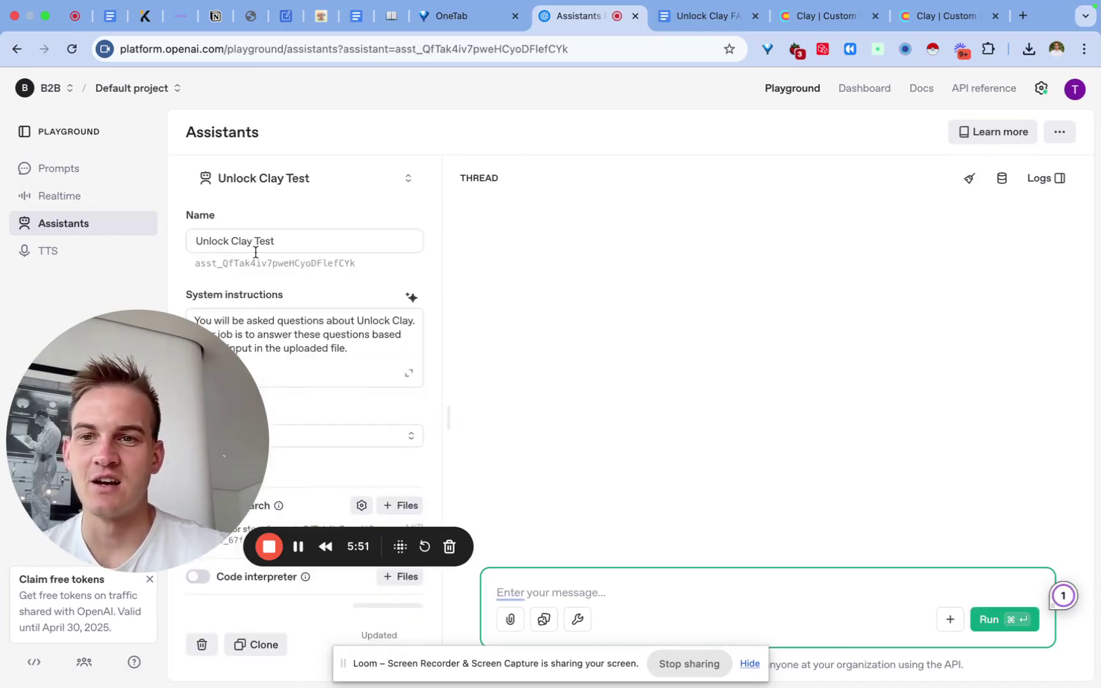
Take the Unlock Clay Test assistant's ID, paste it as the assistant_id value in Clay's Step 3 body, and save the column without running it.
mouse_move(196, 263)
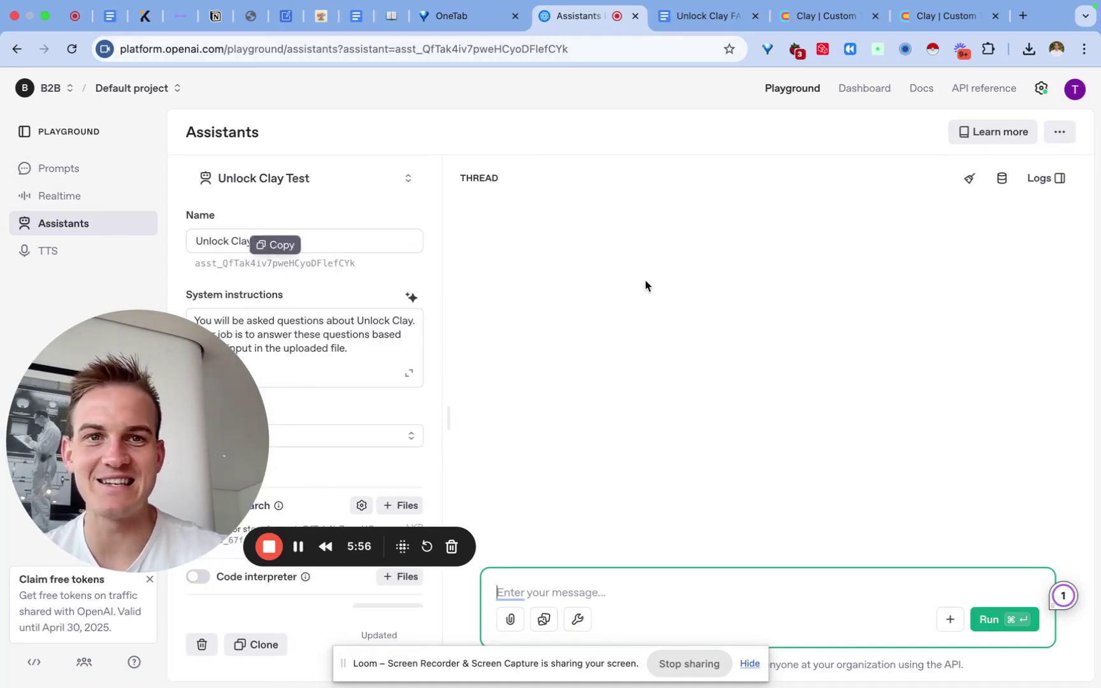
left_click(805, 23)
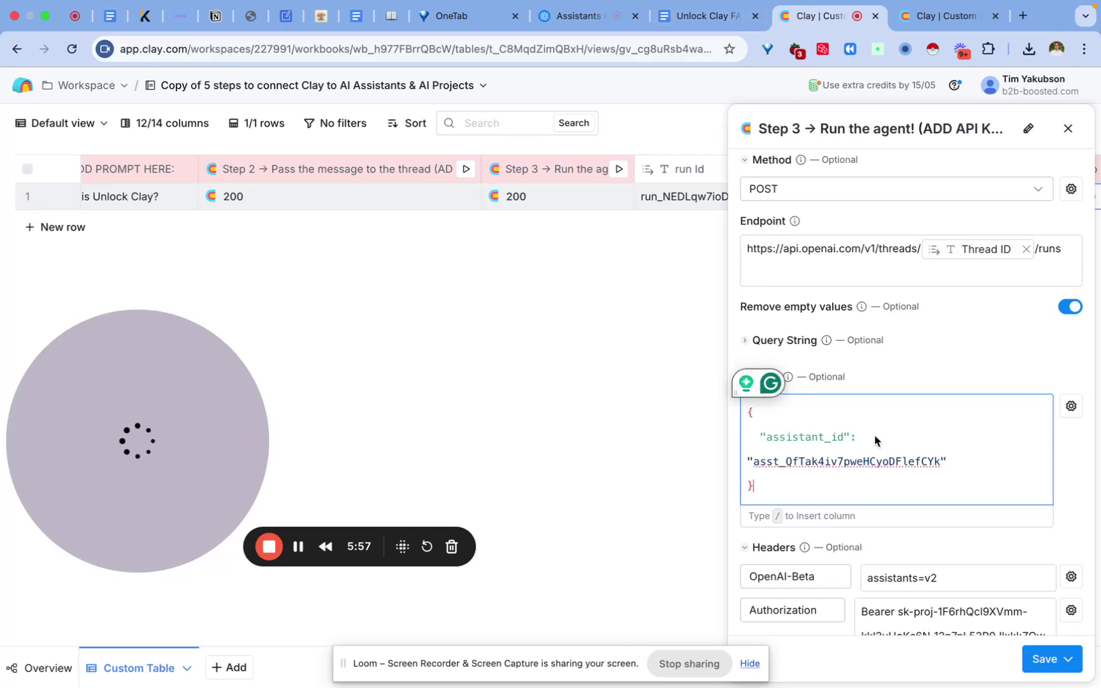
left_click_drag(943, 462, 755, 464)
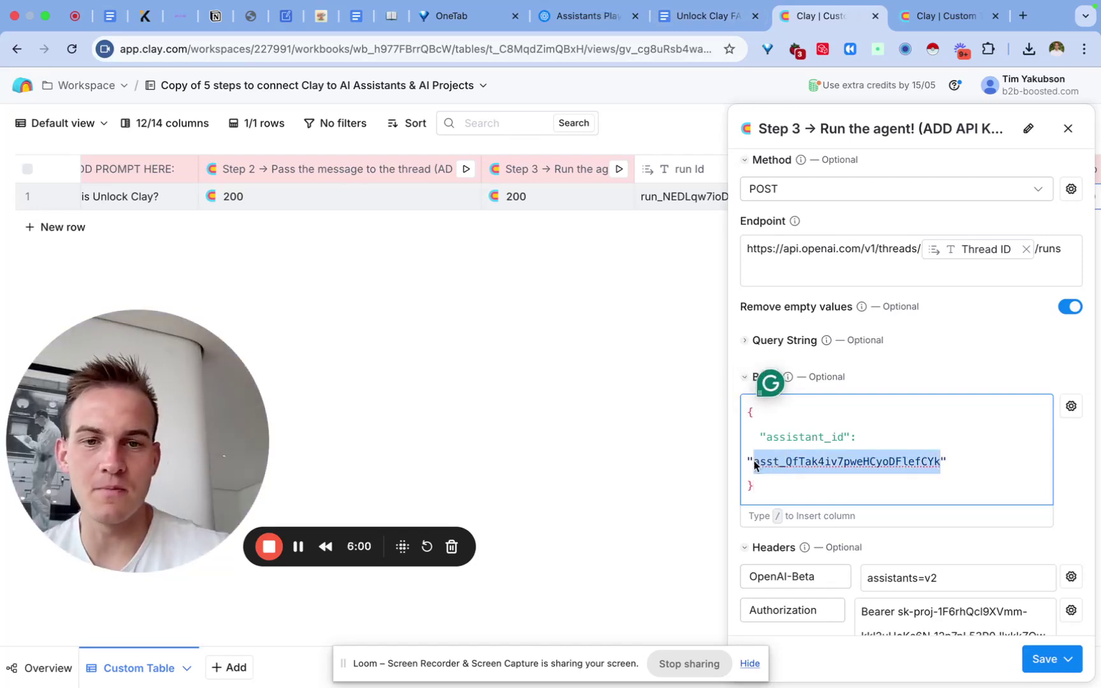
key("super+v")
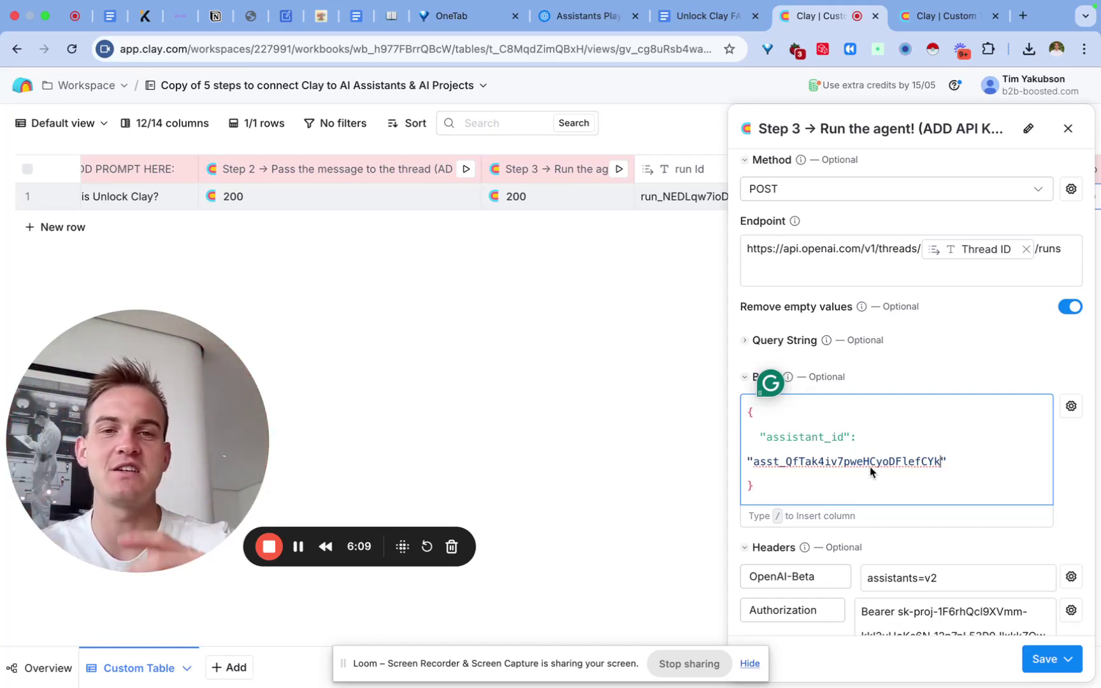
left_click(1051, 658)
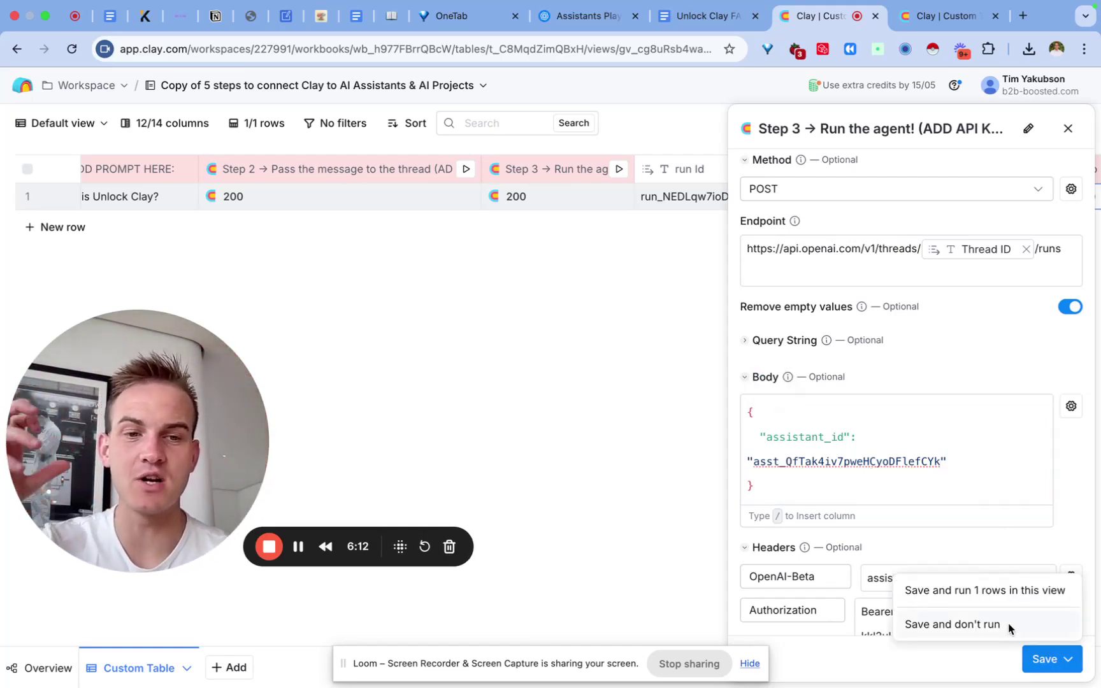
left_click(1009, 628)
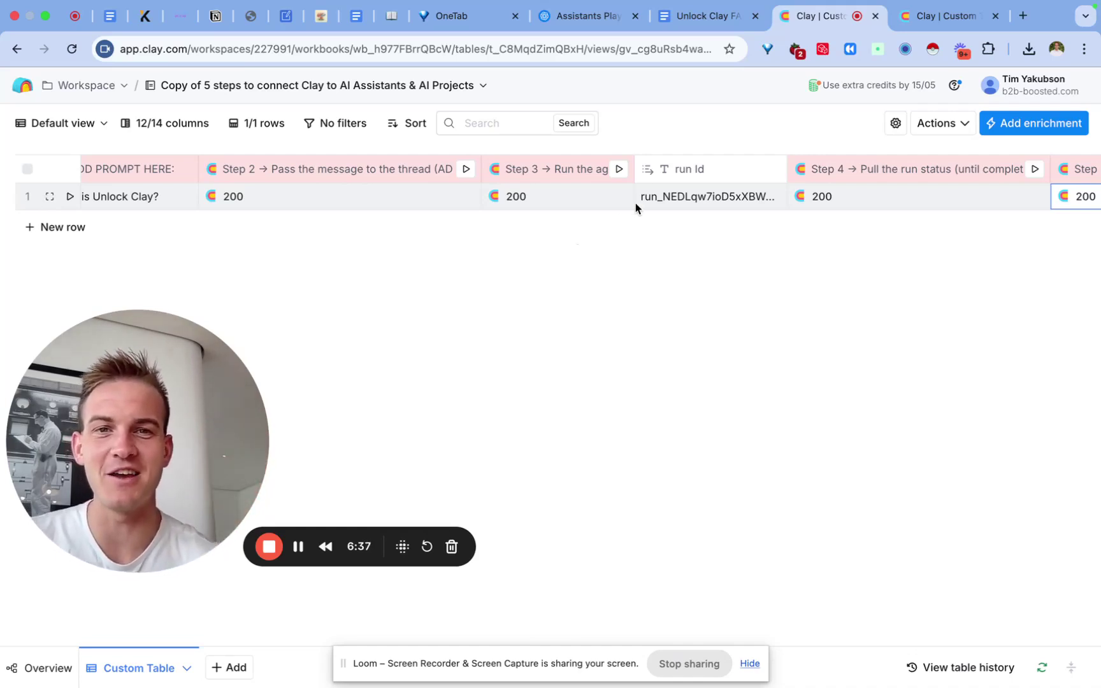
Review the Step 4, Step 5 and answer columns, and open the unlockclay.com website in a new browser tab.
scroll(635, 205, "right", 10)
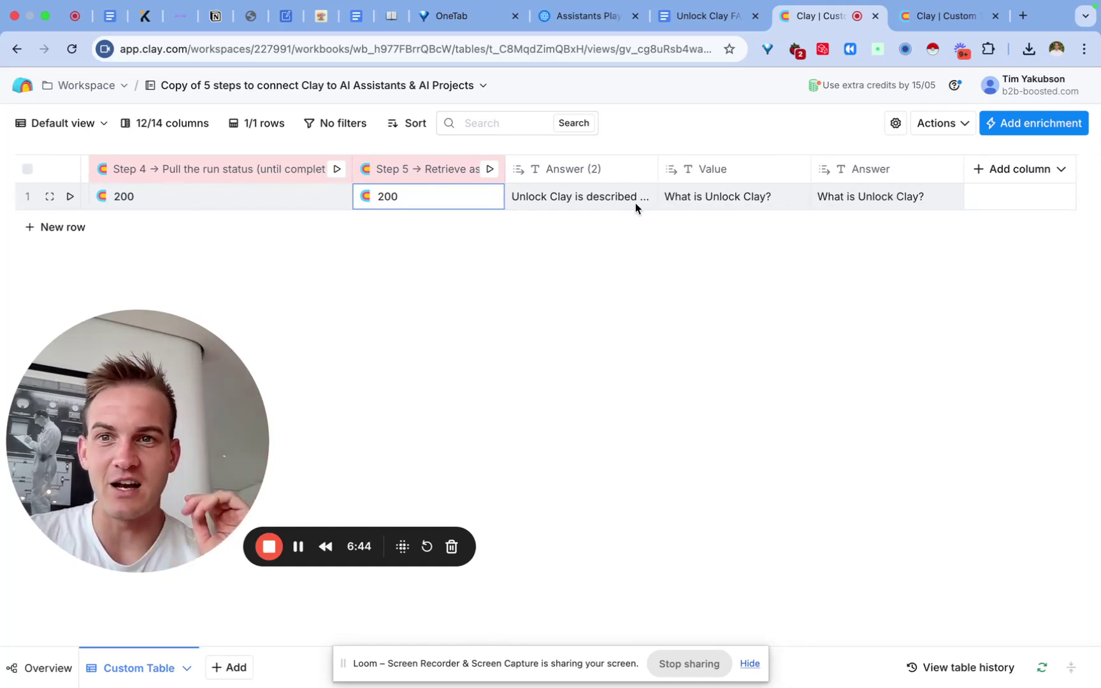
left_click(1023, 18)
type("unlo")
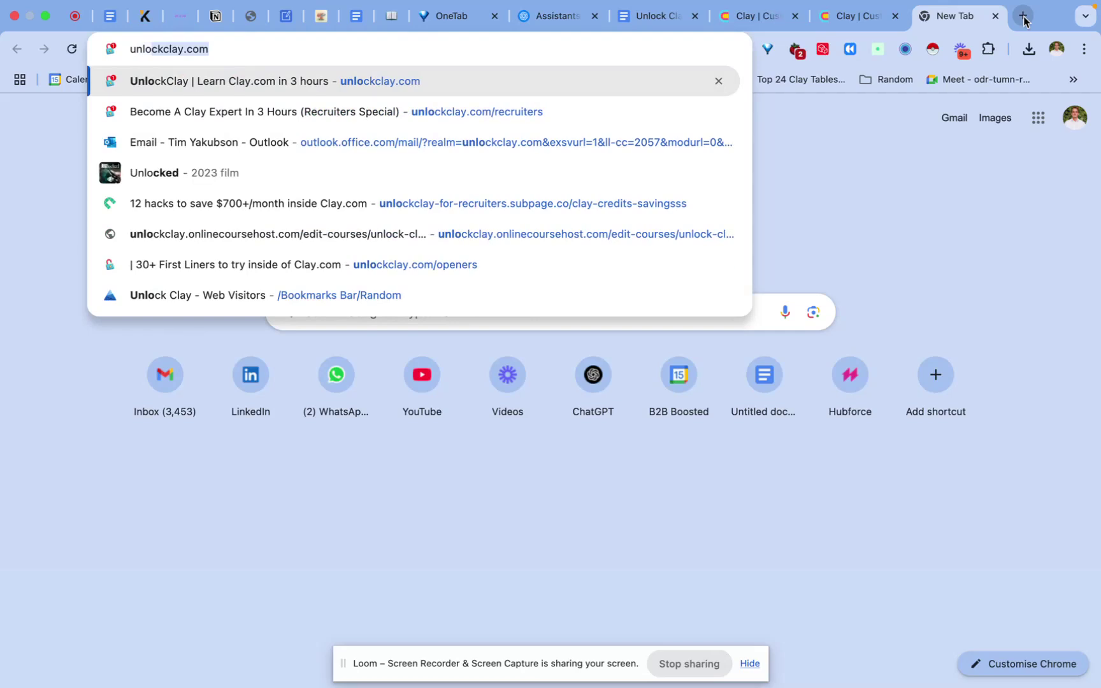
key("Return")
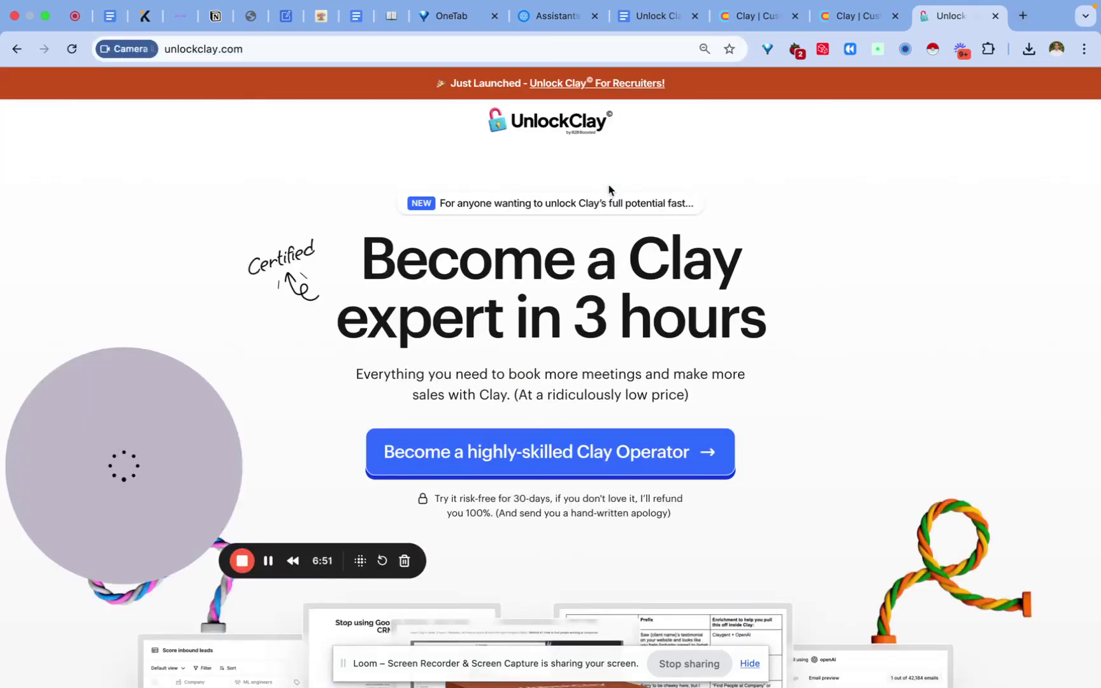